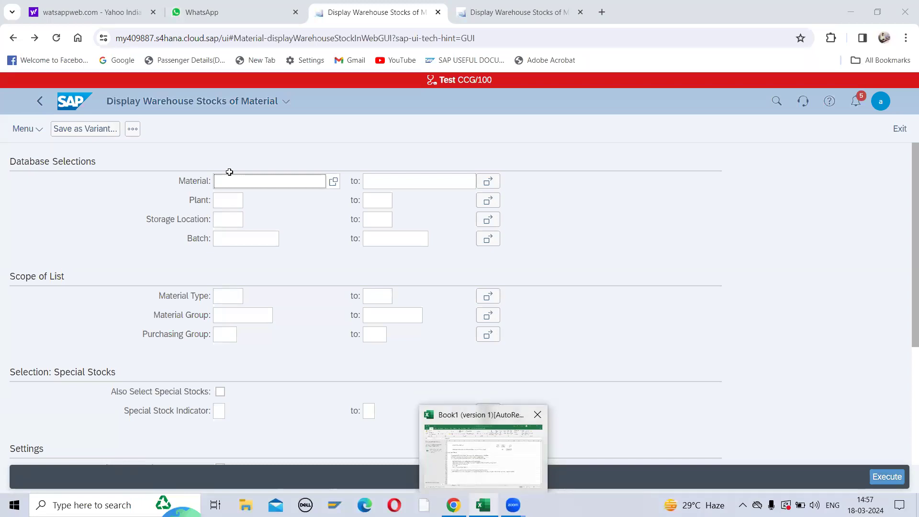
# Switch from the empty SAP warehouse stock screen to the Book1 Excel workbook of STO notes.
pyautogui.hotkey('alt', 'Tab')
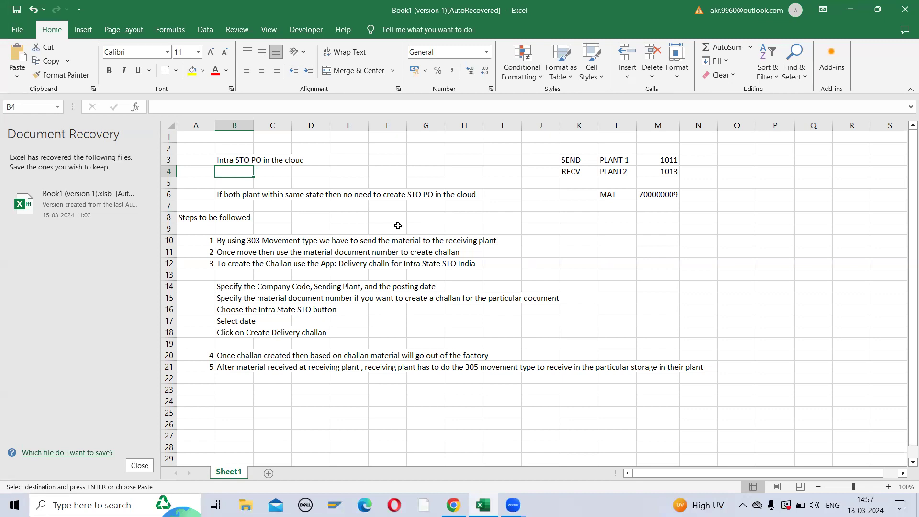
pyautogui.click(418, 193)
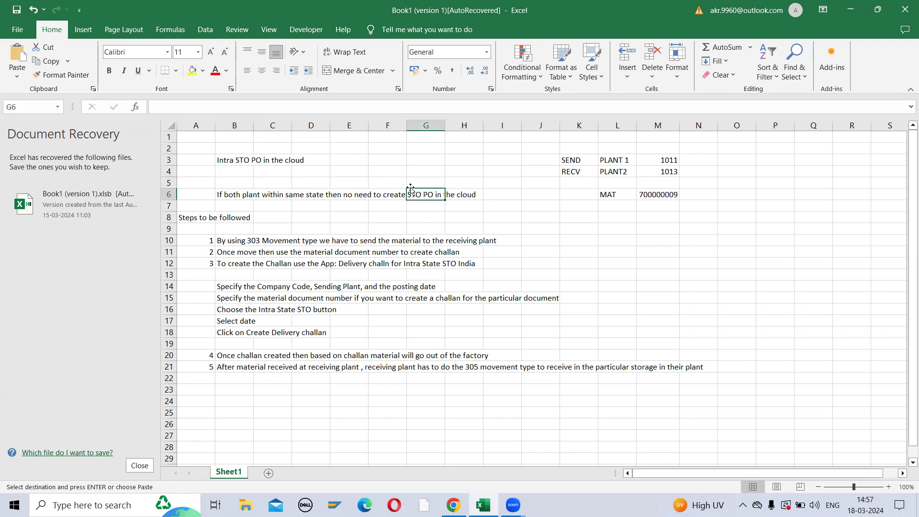
pyautogui.click(243, 195)
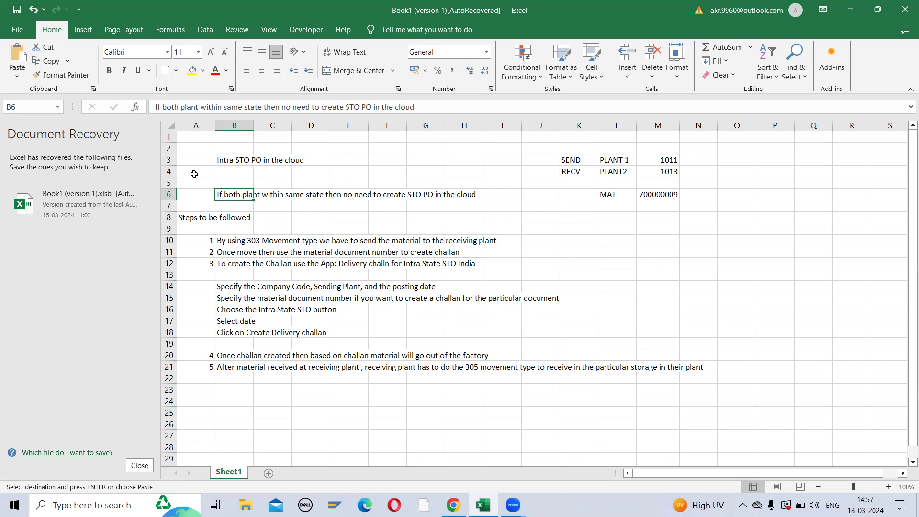
pyautogui.click(231, 162)
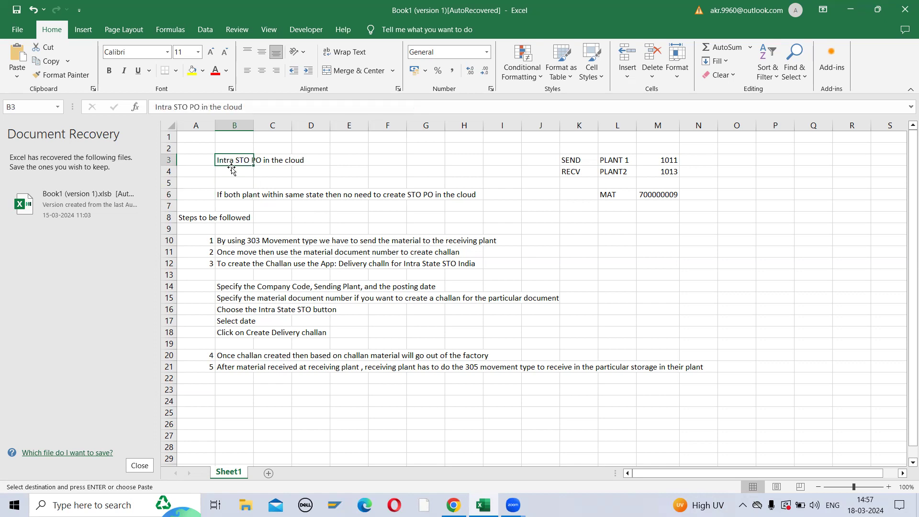
pyautogui.click(233, 242)
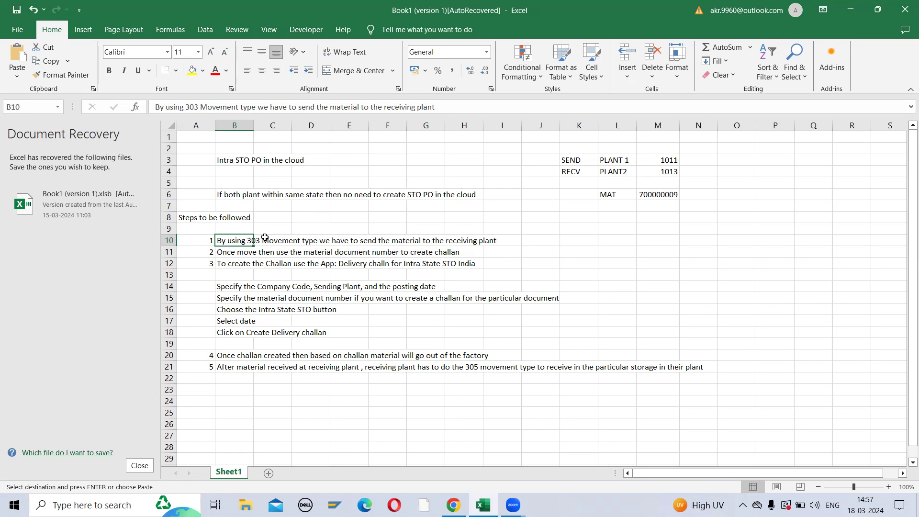
pyautogui.click(359, 265)
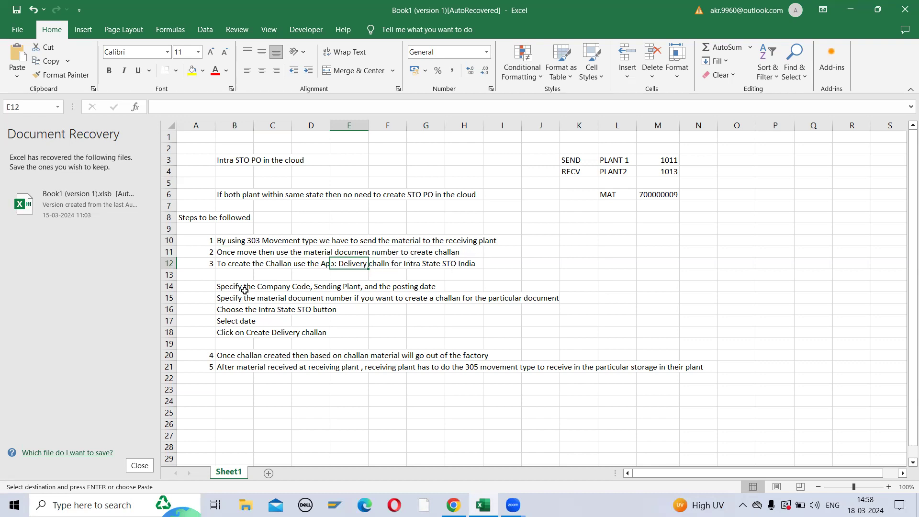
# Review challan steps in cells B10 to B18, then return to SAP's Display Warehouse Stocks screen.
pyautogui.moveTo(239, 286); pyautogui.dragTo(239, 335)
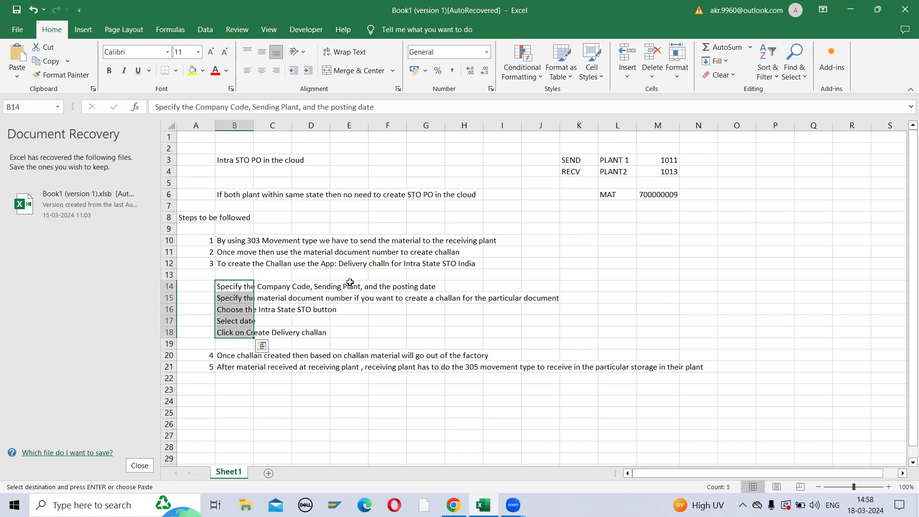
pyautogui.click(306, 298)
pyautogui.click(245, 242)
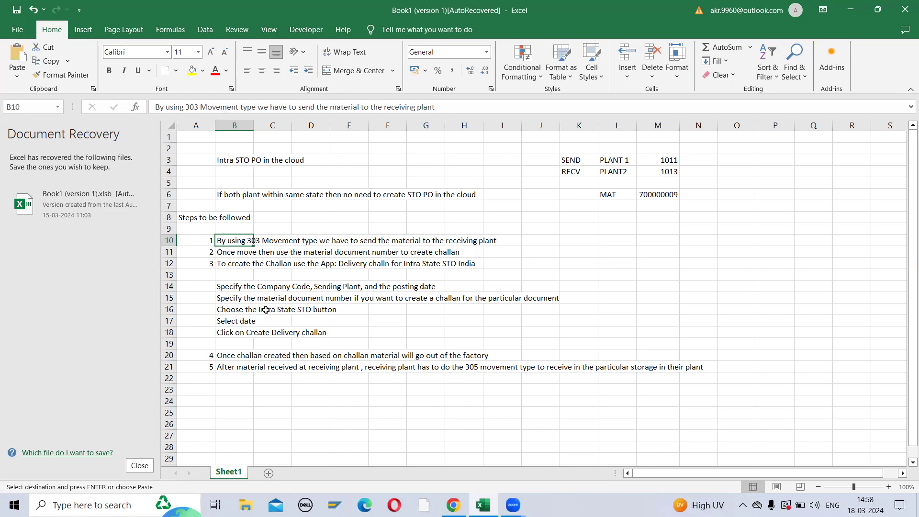
pyautogui.click(238, 332)
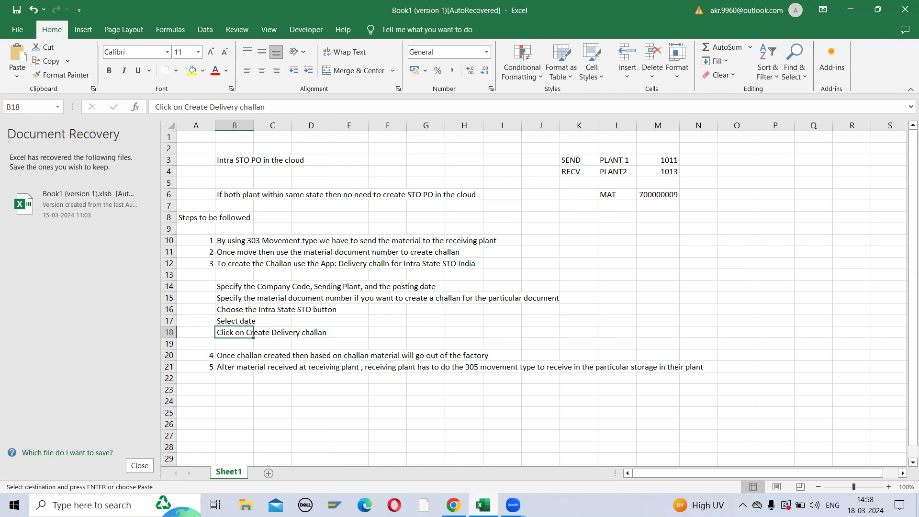
pyautogui.click(467, 465)
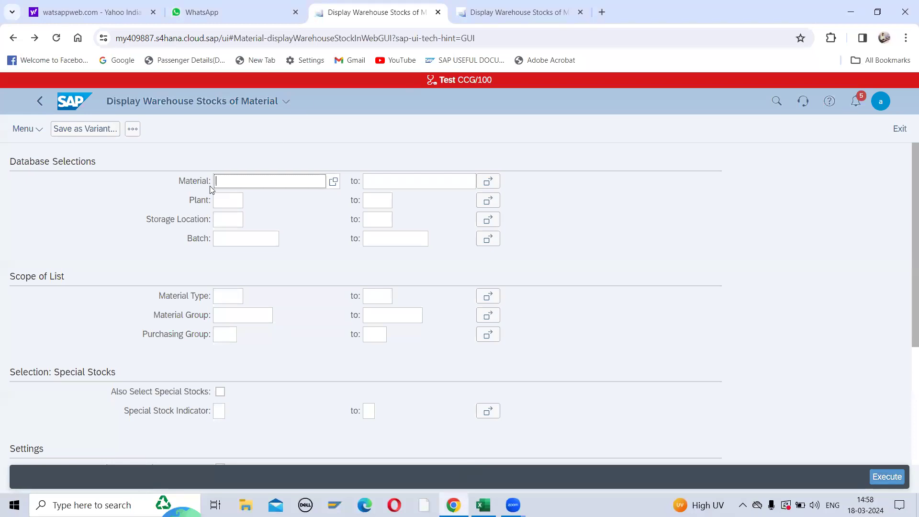
# Enter material 700000009, copied from cell M6 of the notes, in the Material field.
pyautogui.click(233, 185)
pyautogui.write('70')
pyautogui.hotkey('alt', 'Tab')
pyautogui.click(656, 195)
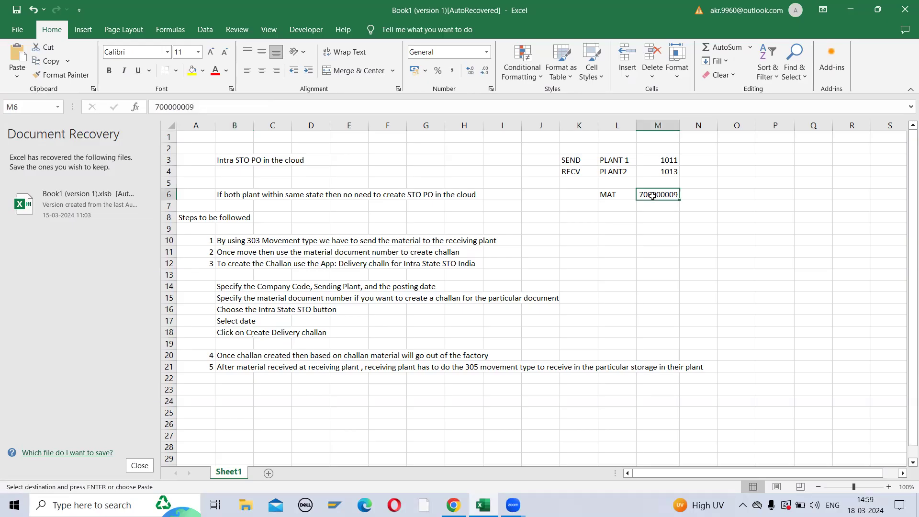
pyautogui.hotkey('alt', 'Tab')
pyautogui.click(231, 185)
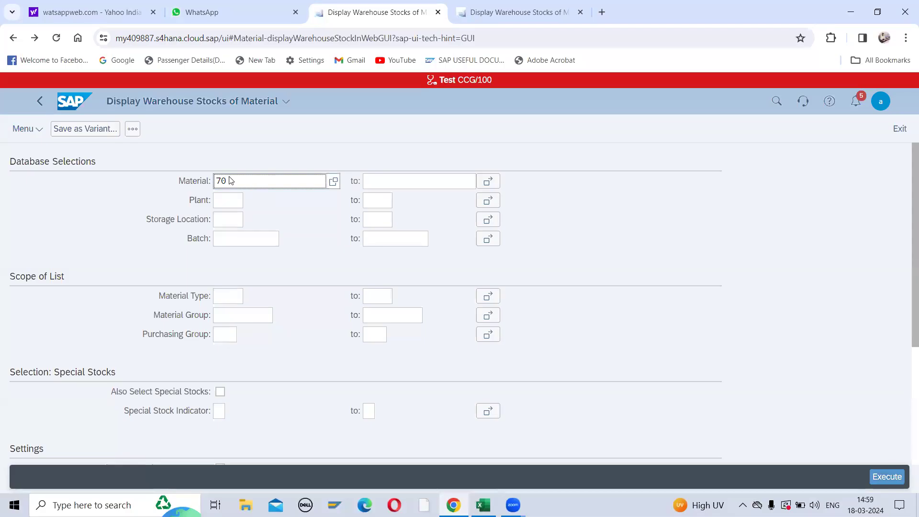
pyautogui.write('700000009')
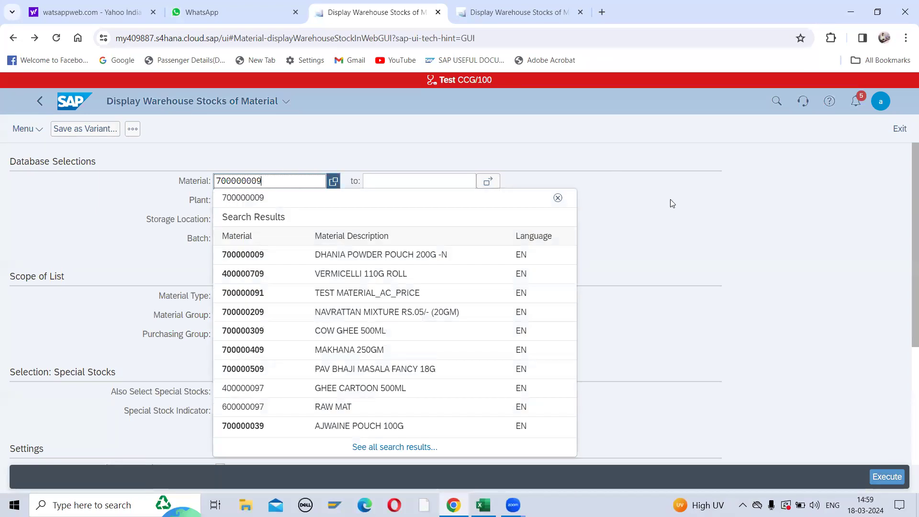
pyautogui.click(661, 204)
# Select plants 1011 and 1013 and run the warehouse stock report.
pyautogui.click(496, 202)
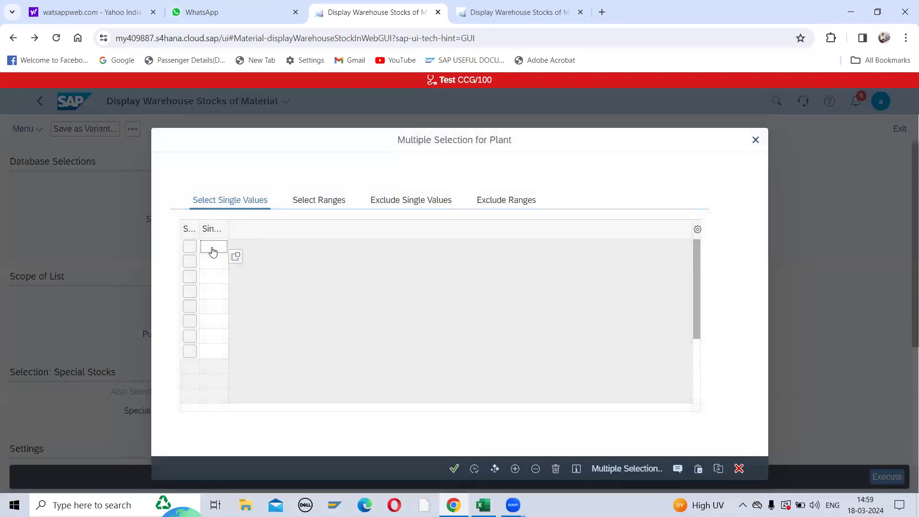
pyautogui.write('1011')
pyautogui.click(206, 264)
pyautogui.write('1013')
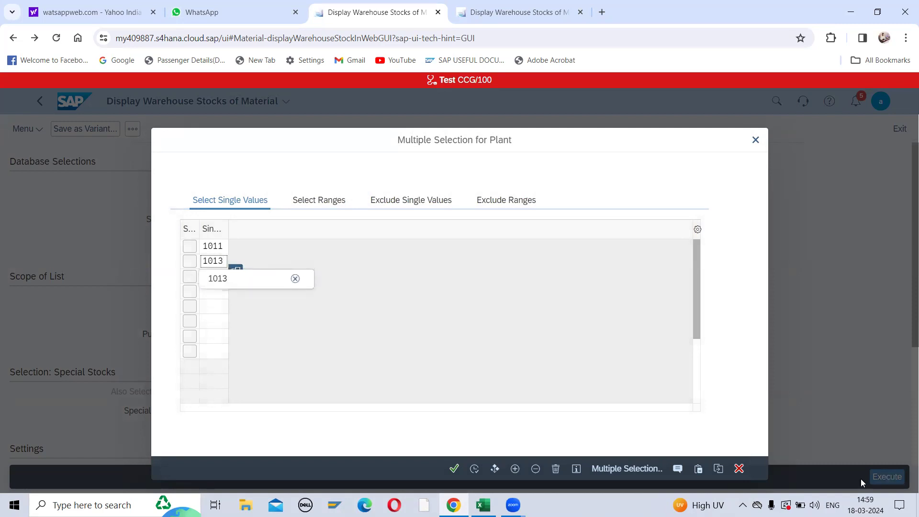
pyautogui.click(454, 468)
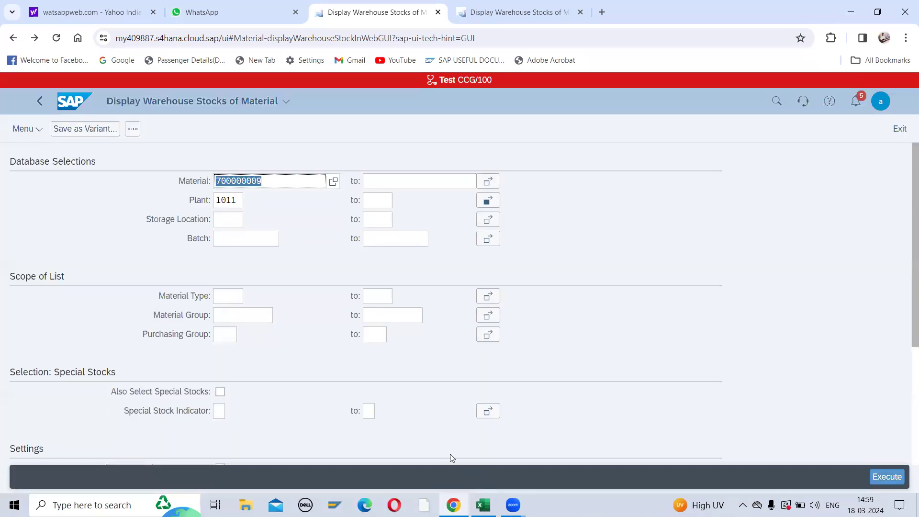
pyautogui.click(885, 482)
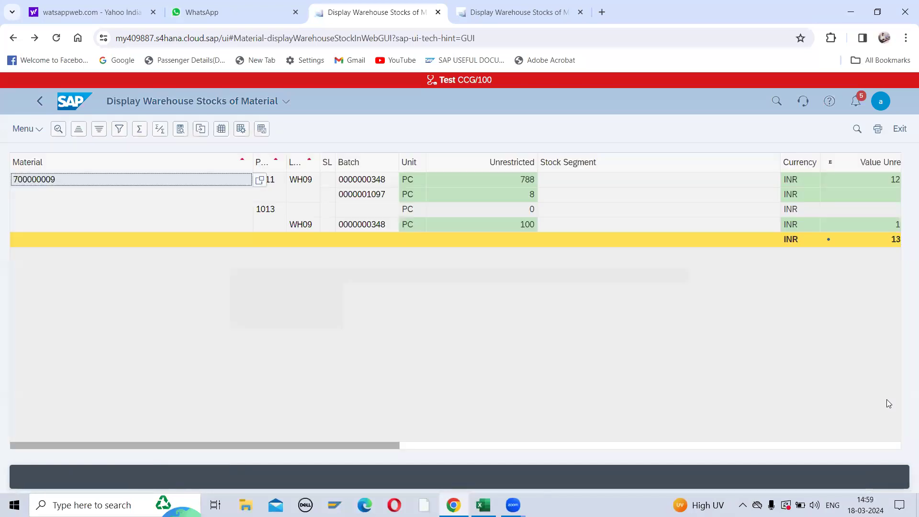
pyautogui.click(273, 195)
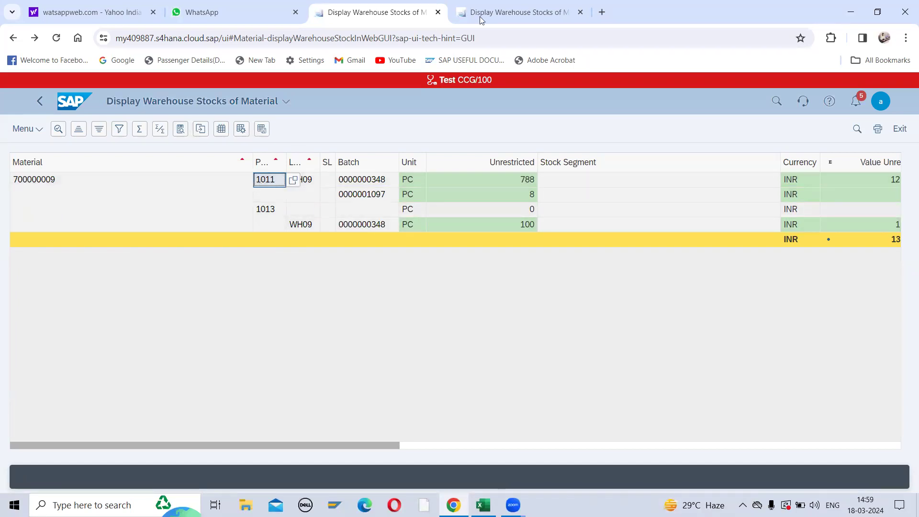
# In the second tab, search for 'Post Goods Movement' and launch that app.
pyautogui.click(514, 13)
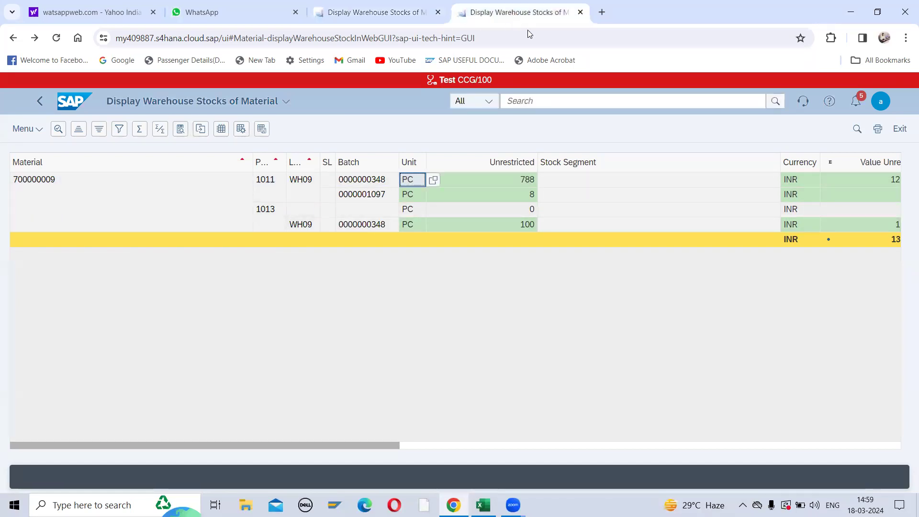
pyautogui.click(619, 101)
pyautogui.write('POST GOODS MOBE')
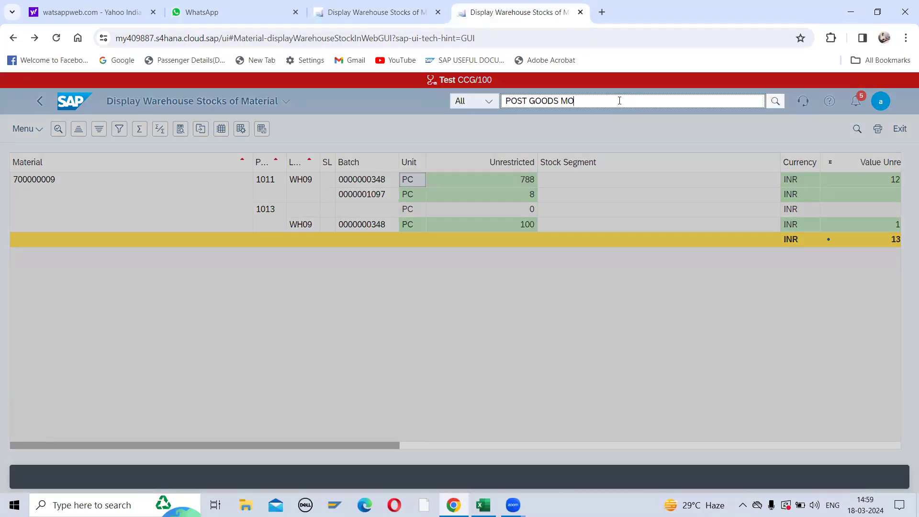
pyautogui.press('BackSpace')
pyautogui.press('BackSpace')
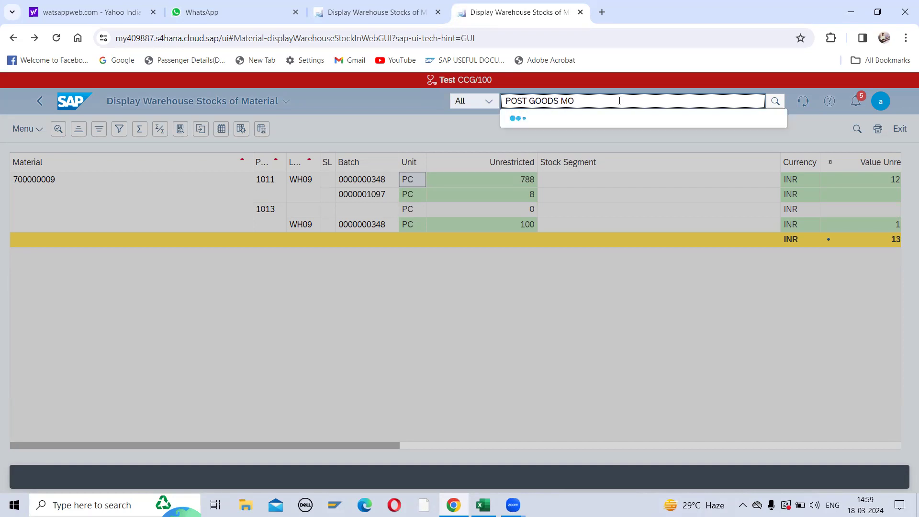
pyautogui.write('VEM')
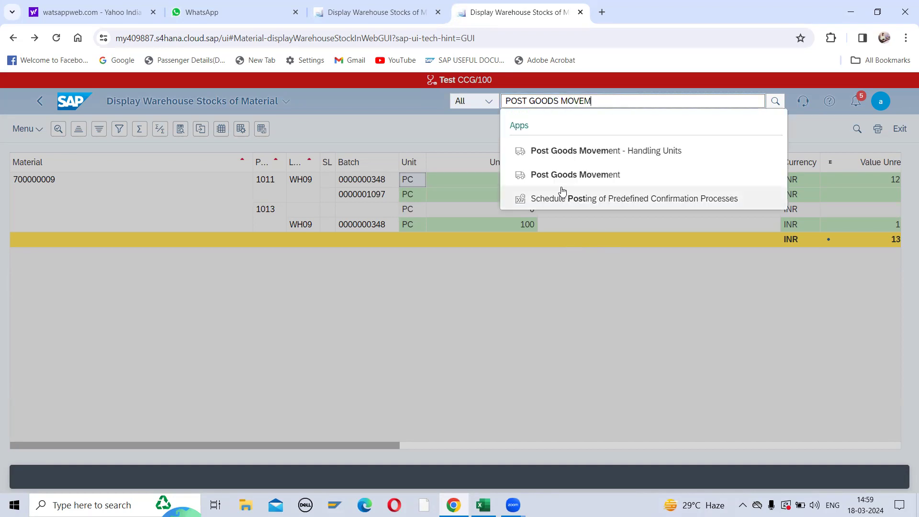
pyautogui.click(564, 181)
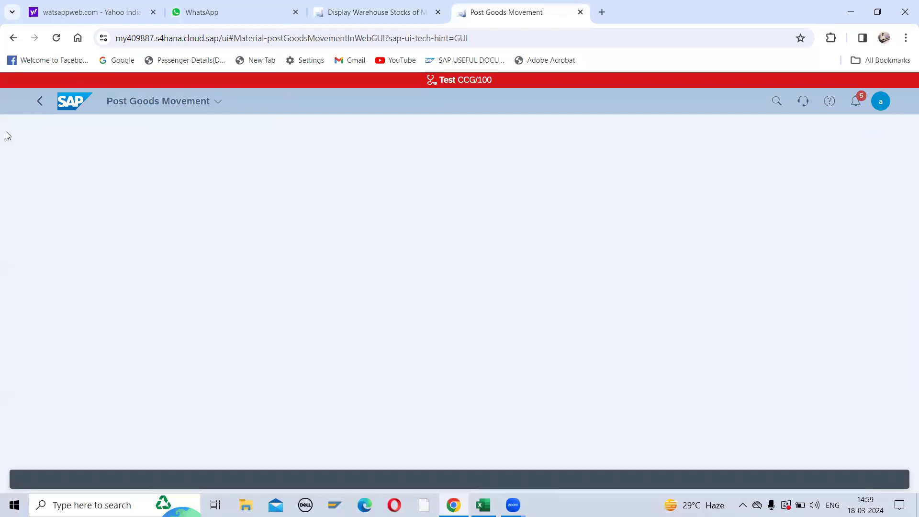
# Reload the form and enter material 700000009, sending plant 1011 and storage location WH09.
pyautogui.click(56, 39)
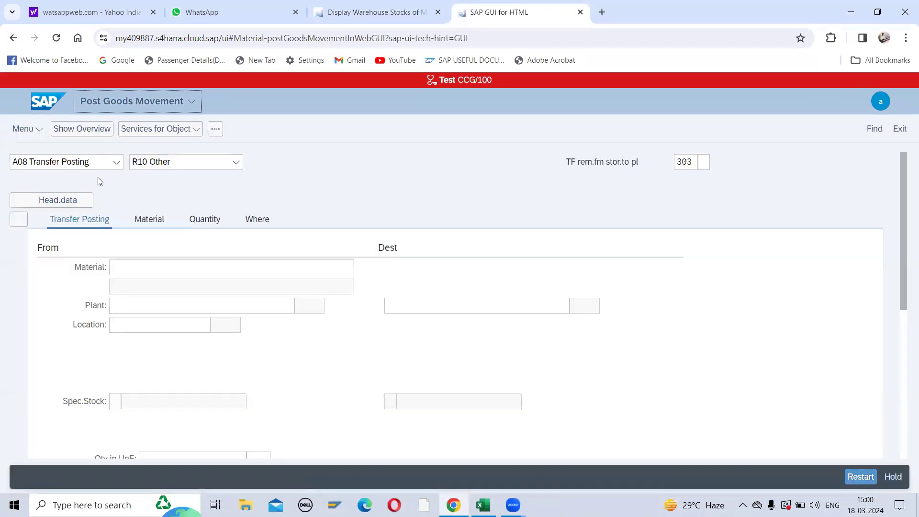
pyautogui.click(135, 269)
pyautogui.write('700000009')
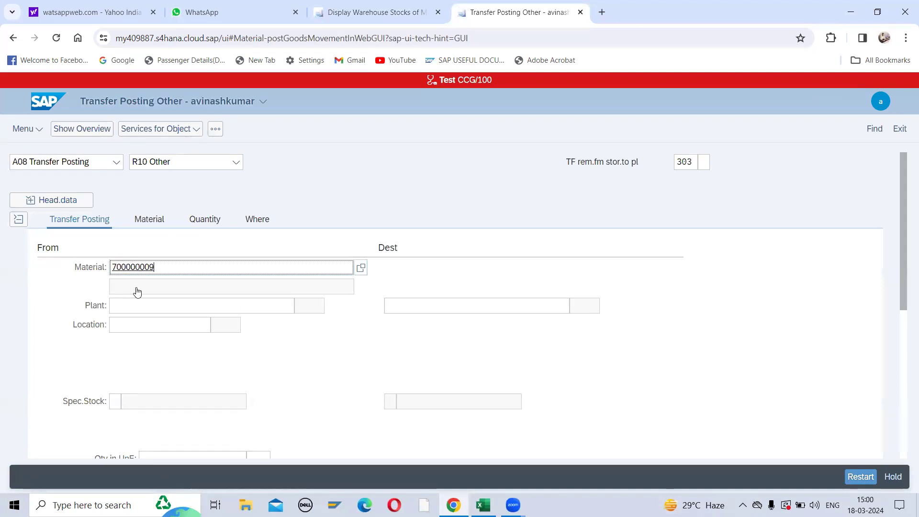
pyautogui.click(115, 306)
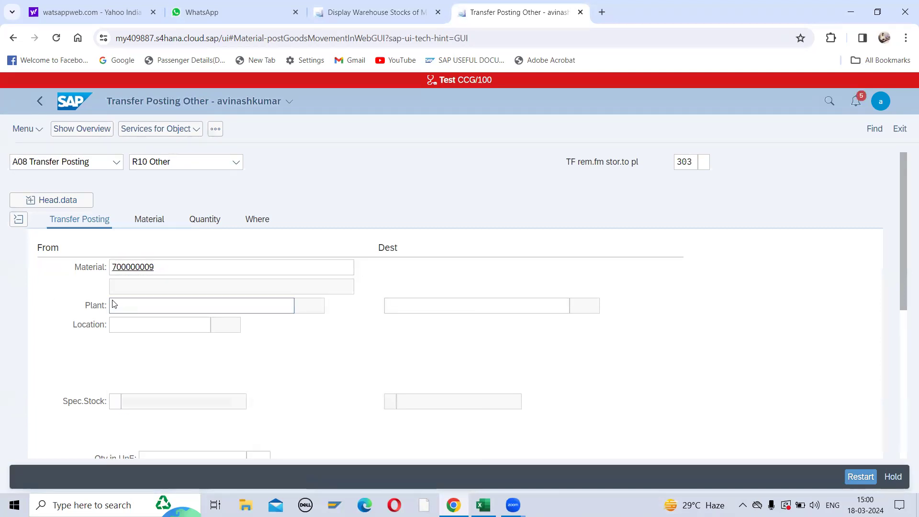
pyautogui.write('190')
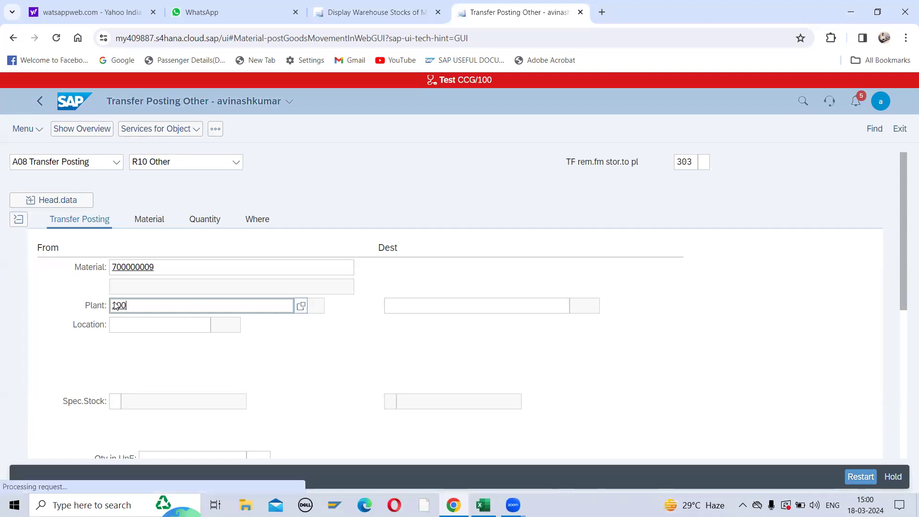
pyautogui.write('11')
pyautogui.click(125, 323)
pyautogui.write('09')
pyautogui.click(281, 360)
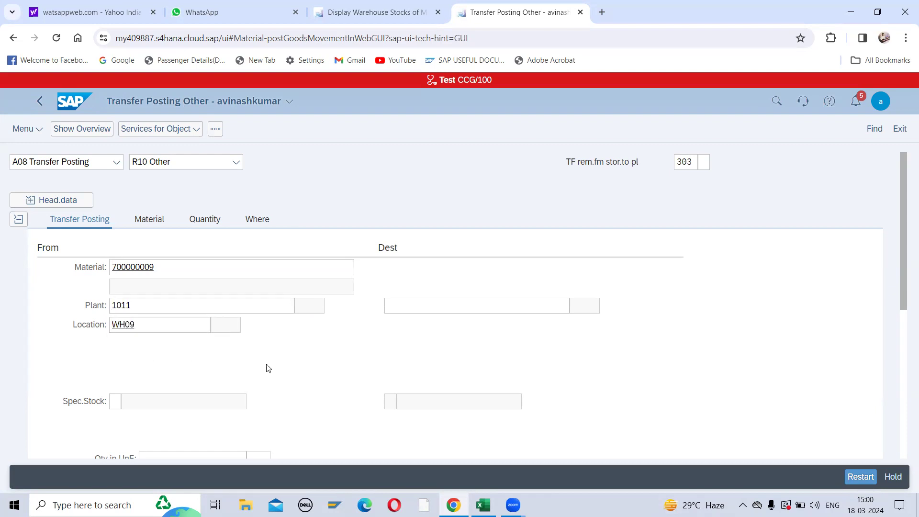
# Enter a transfer quantity of 100 and validate the entries.
pyautogui.scroll(-2, 215, 370)
pyautogui.click(179, 349)
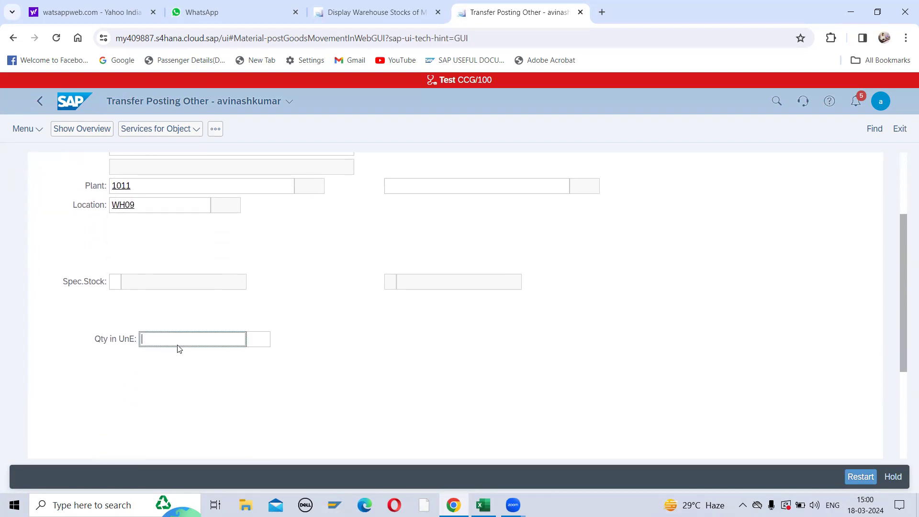
pyautogui.write('10')
pyautogui.press('Return')
pyautogui.click(175, 341)
pyautogui.write('0')
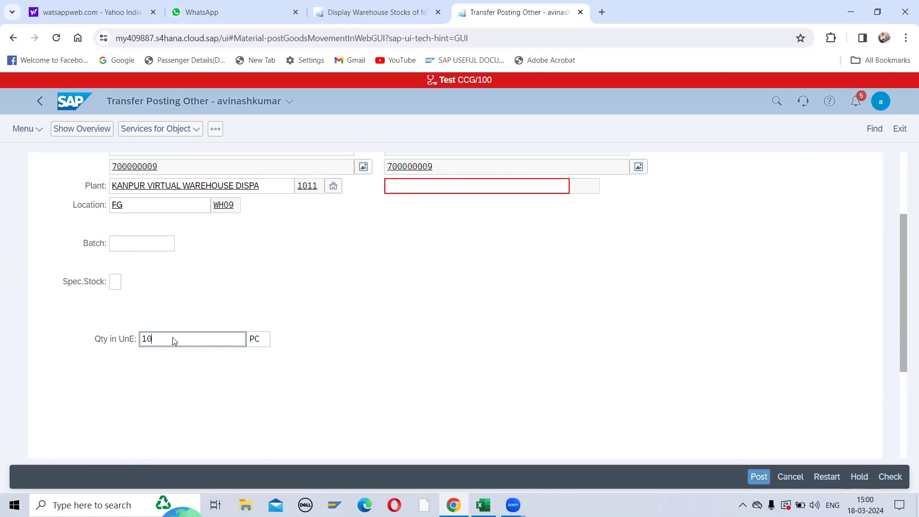
pyautogui.doubleClick(174, 341)
# Set destination plant 1013 (VARANASI DEPOT), then look at the warehouse stock tab.
pyautogui.click(393, 188)
pyautogui.scroll(2, 414, 237)
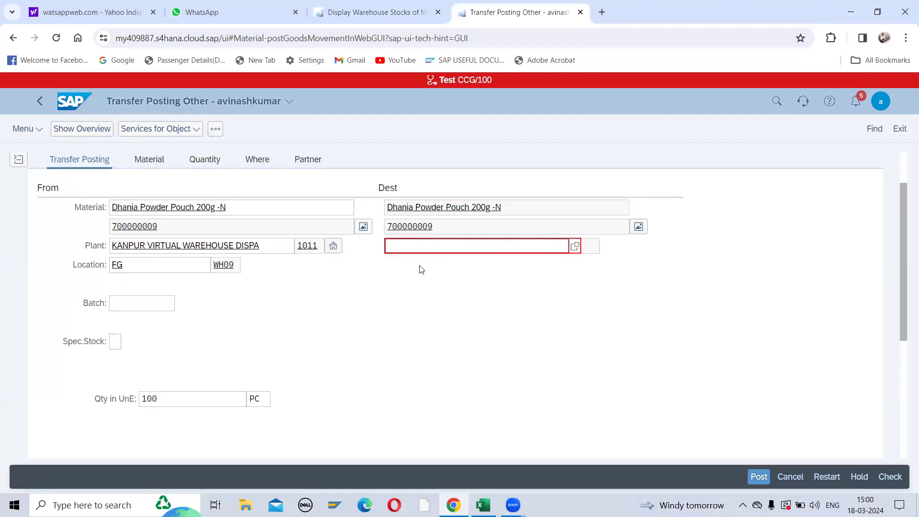
pyautogui.write('1013')
pyautogui.press('Return')
pyautogui.click(158, 309)
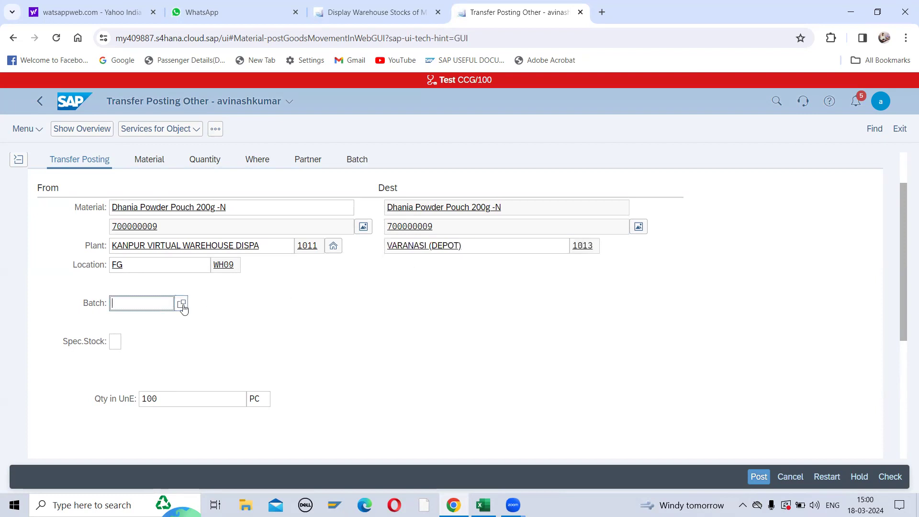
pyautogui.click(375, 13)
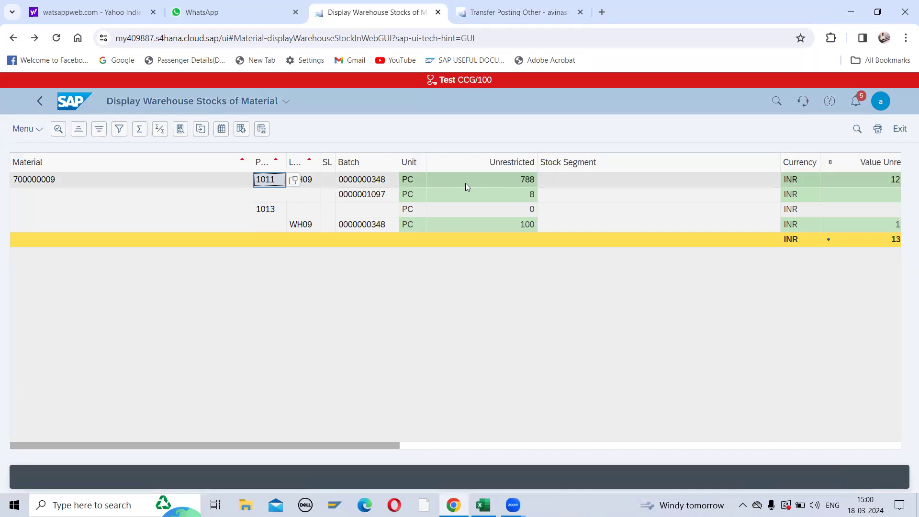
pyautogui.click(515, 13)
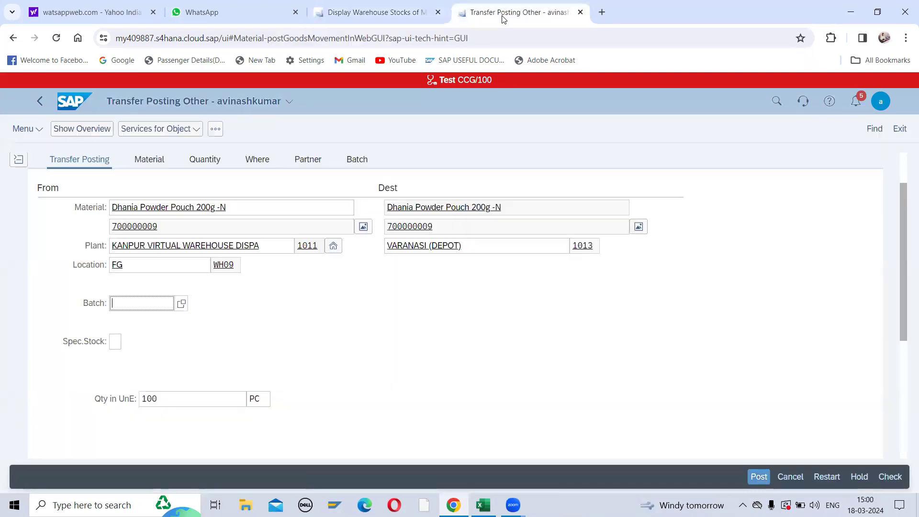
pyautogui.click(182, 304)
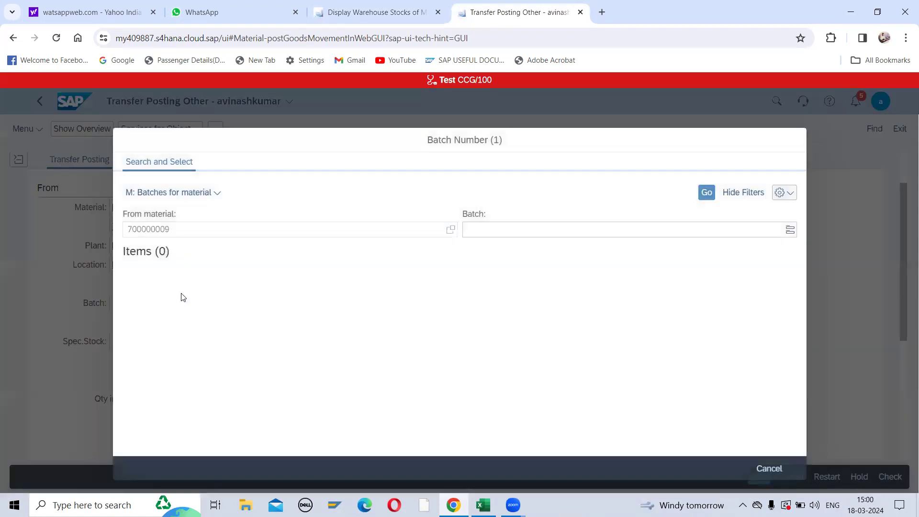
pyautogui.click(710, 194)
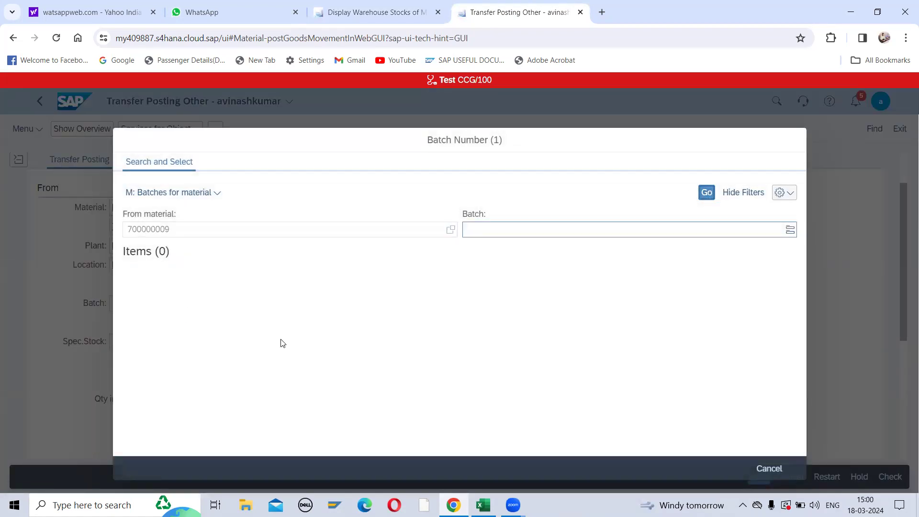
pyautogui.scroll(-2, 178, 349)
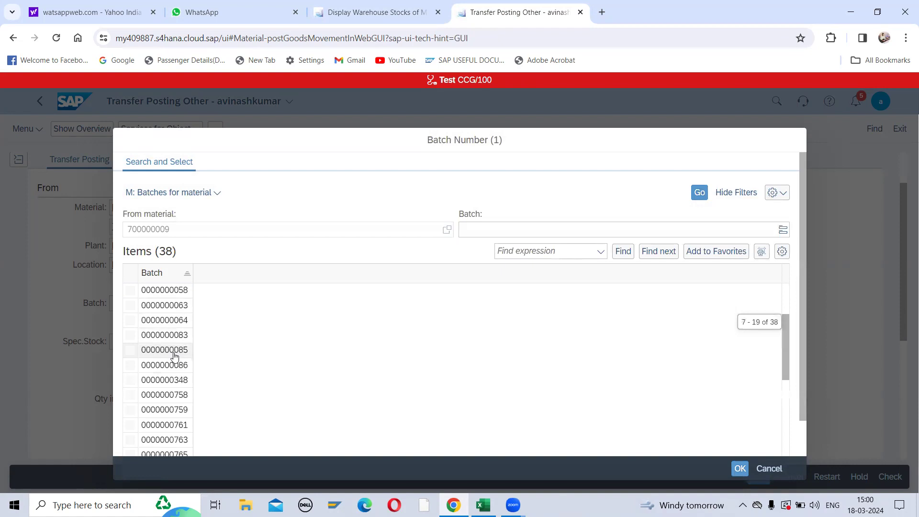
pyautogui.click(180, 381)
pyautogui.doubleClick(180, 381)
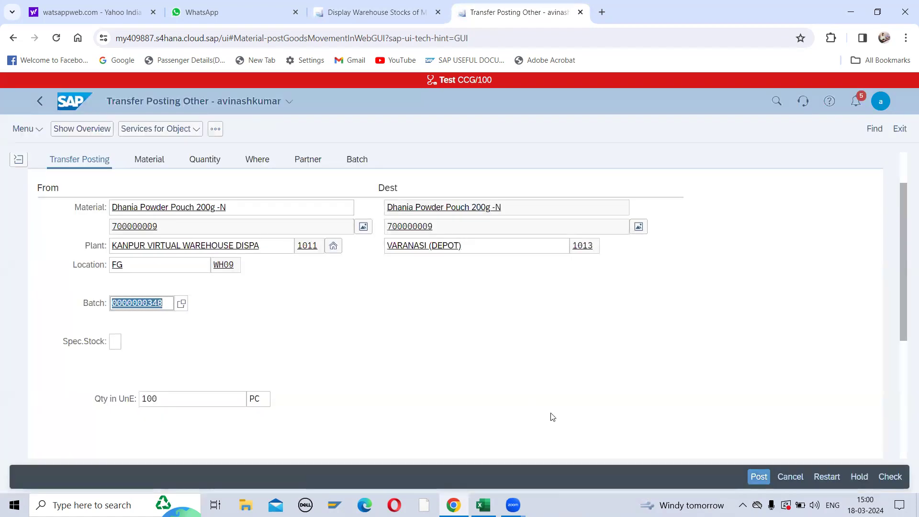
# Check the transfer posting, which reports 'Document is O.K.'.
pyautogui.click(888, 477)
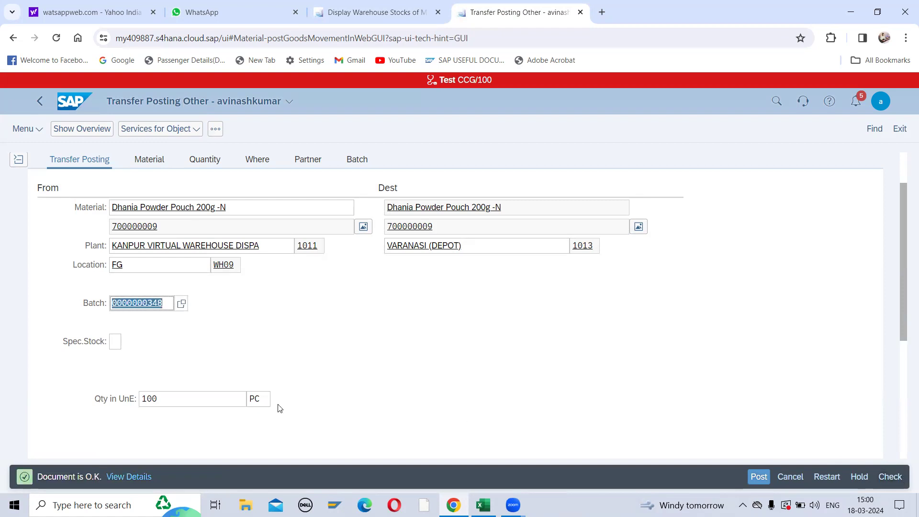
pyautogui.scroll(-3, 198, 351)
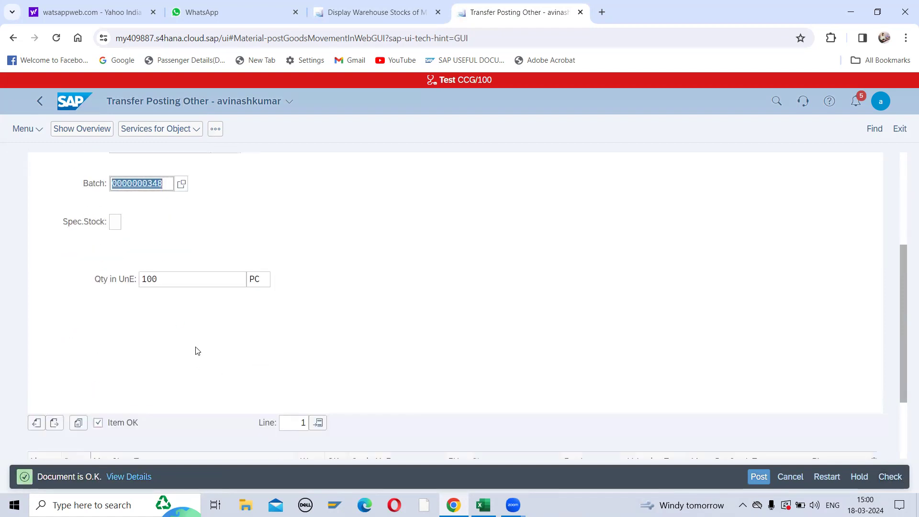
pyautogui.scroll(4, 198, 350)
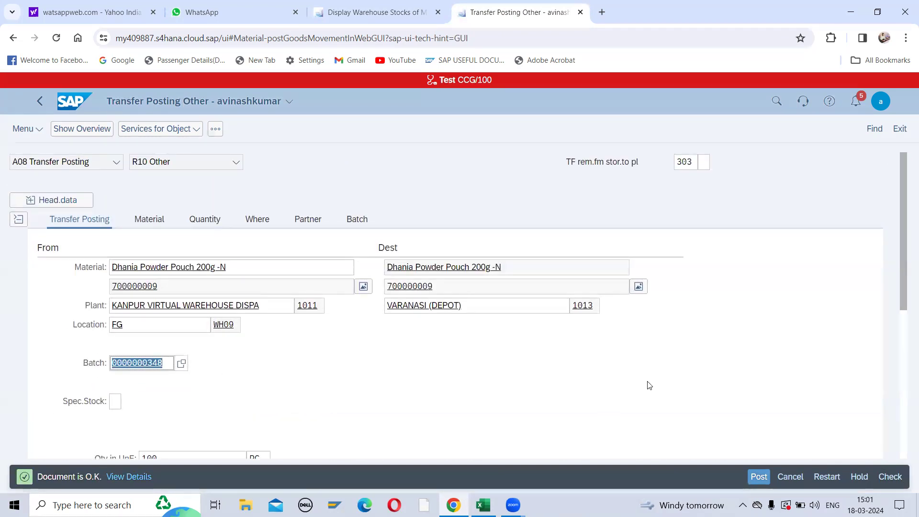
pyautogui.click(759, 477)
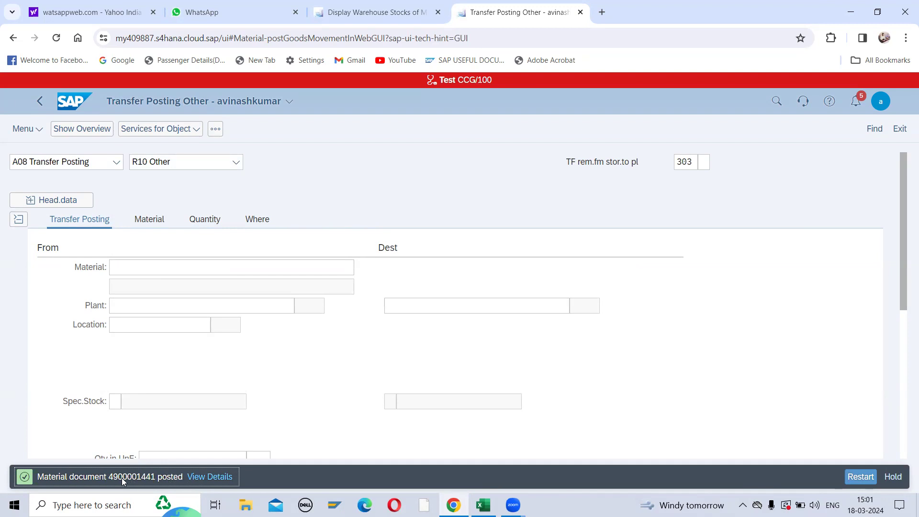
pyautogui.doubleClick(122, 478)
pyautogui.hotkey('ctrl', 'c')
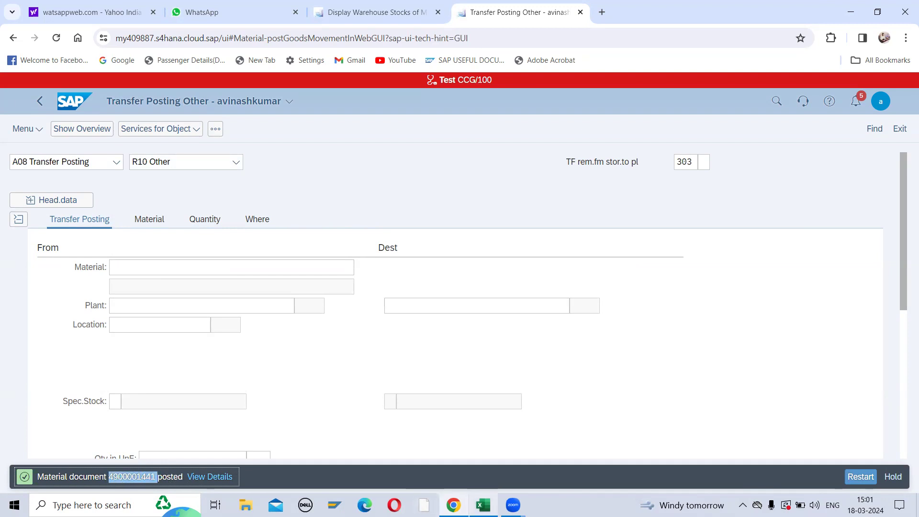
pyautogui.moveTo(484, 504)
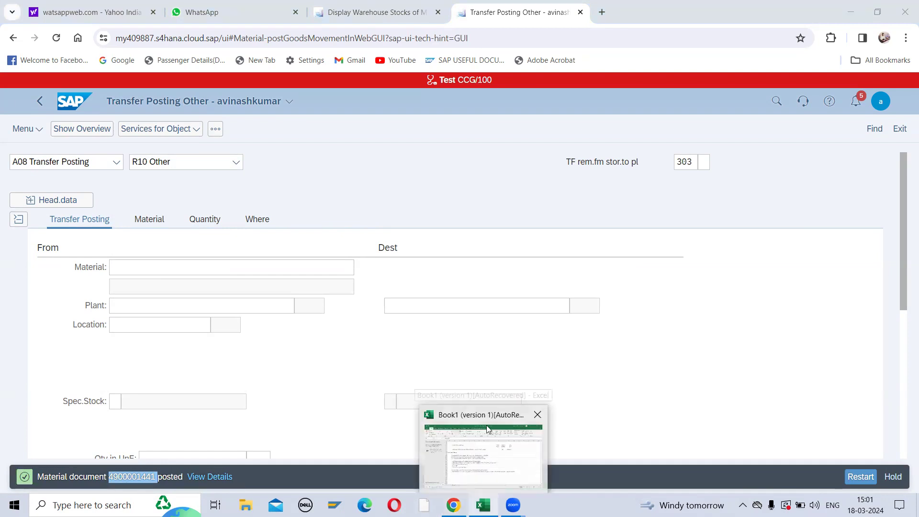
pyautogui.click(459, 451)
pyautogui.click(649, 219)
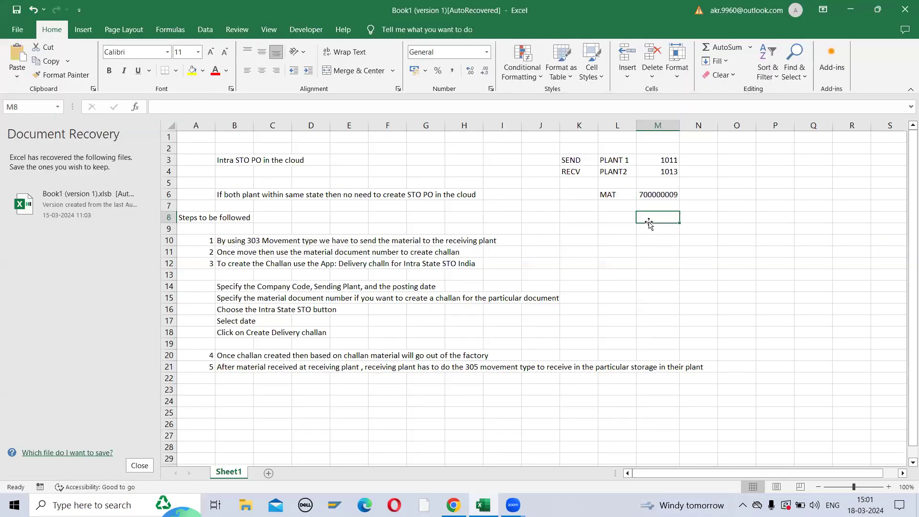
pyautogui.doubleClick(649, 221)
pyautogui.hotkey('ctrl', 'v')
pyautogui.click(648, 249)
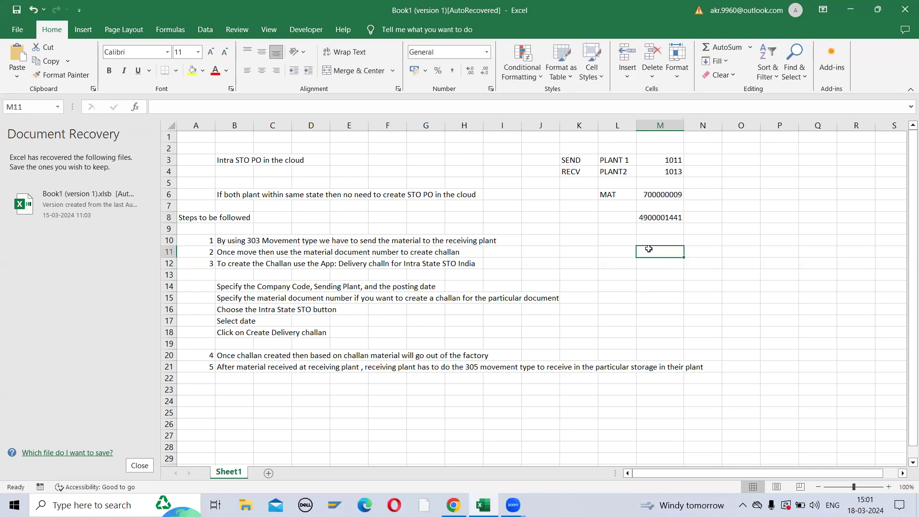
# Review the challan app step in row 12 of the notes and return to SAP.
pyautogui.hotkey('alt', 'Tab')
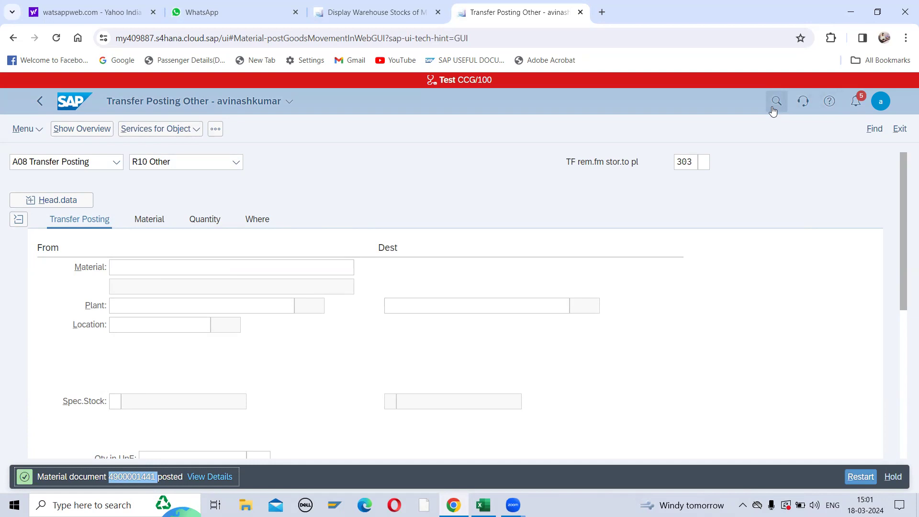
pyautogui.hotkey('alt', 'Tab')
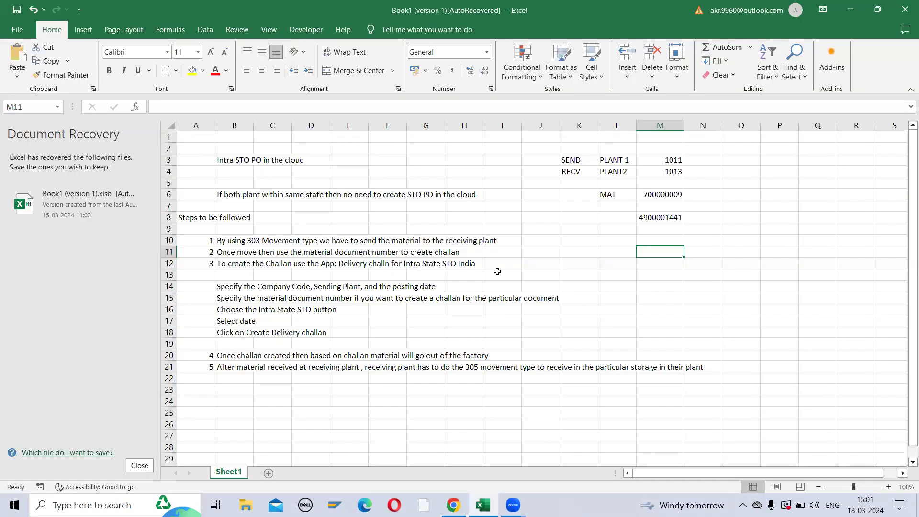
pyautogui.click(357, 266)
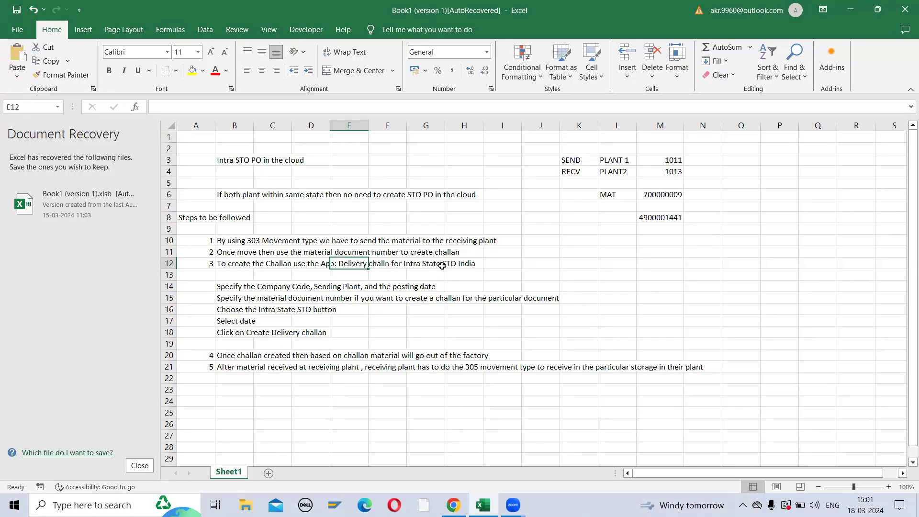
pyautogui.hotkey('alt', 'Tab')
pyautogui.click(775, 101)
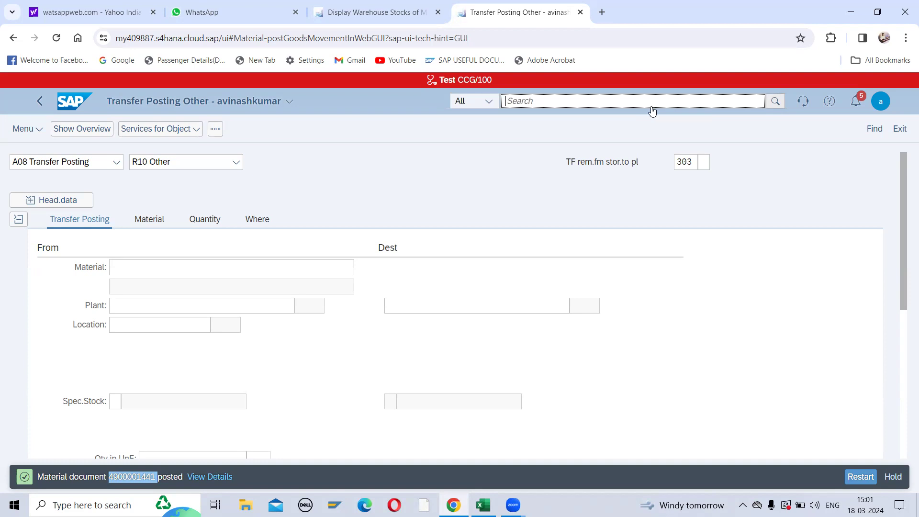
# Search 'Delivery Challan for In' and launch Delivery Challan for Intrastate STO - India.
pyautogui.write('DELIVERY CHA')
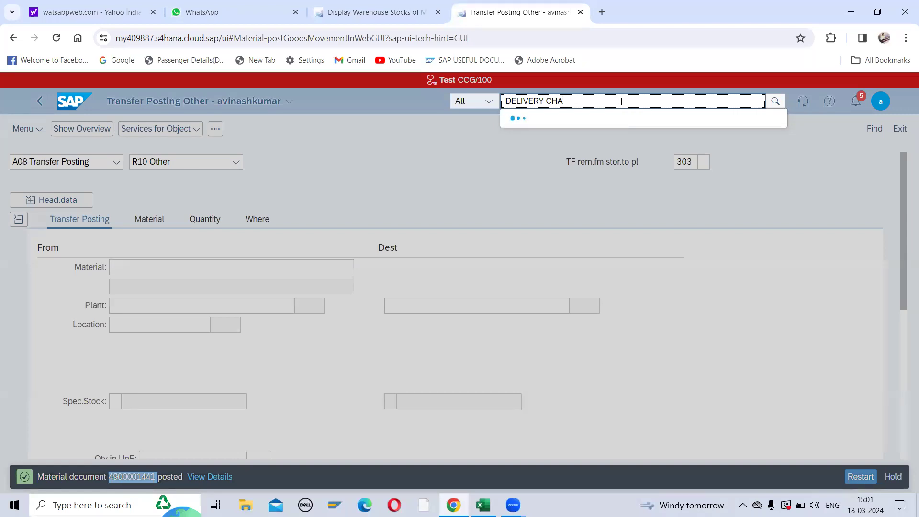
pyautogui.write('LLAN FOR IN')
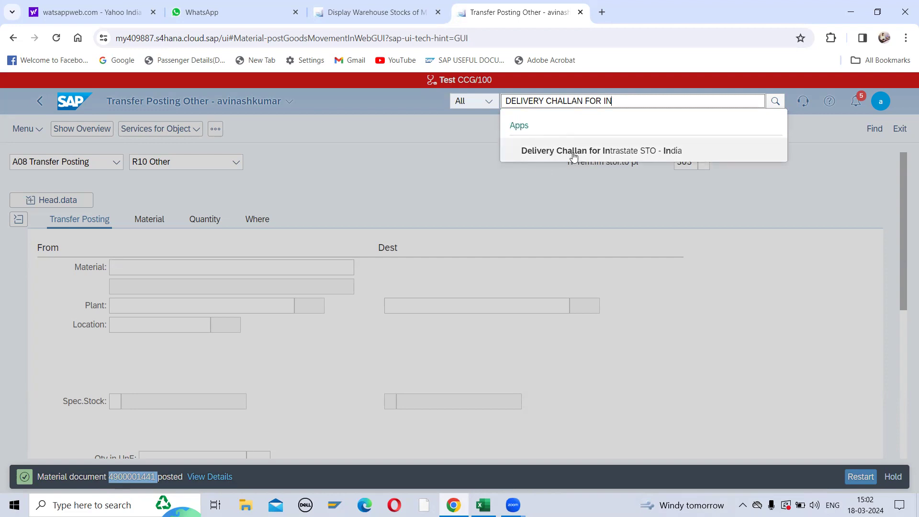
pyautogui.click(601, 151)
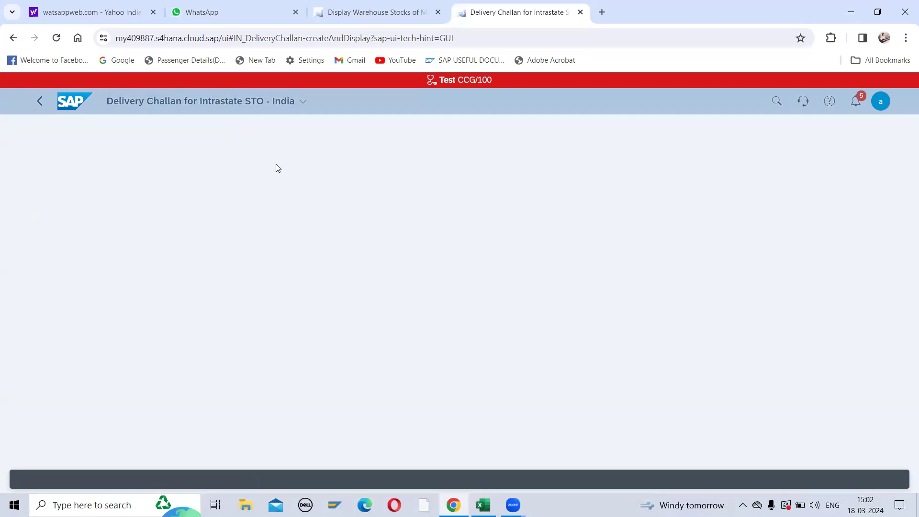
# Check the required challan fields note in Excel, then reload the stuck challan page.
pyautogui.hotkey('alt', 'Tab')
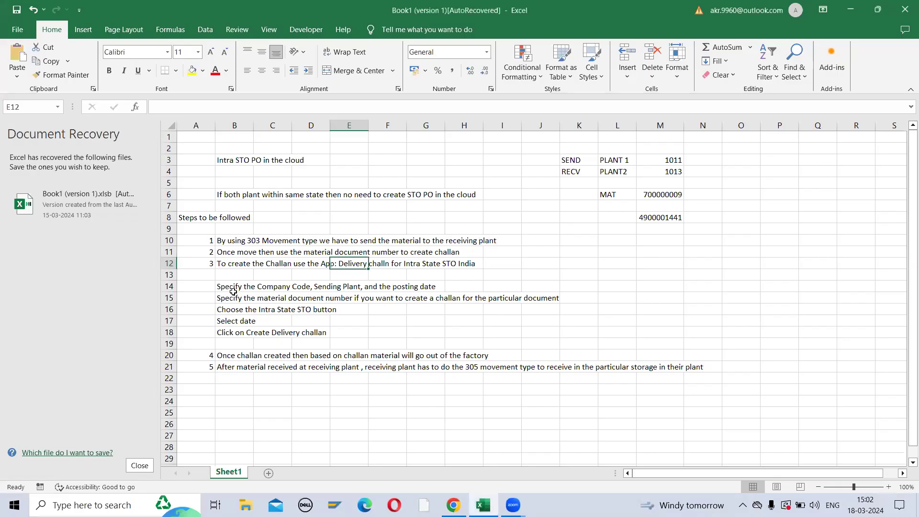
pyautogui.click(231, 289)
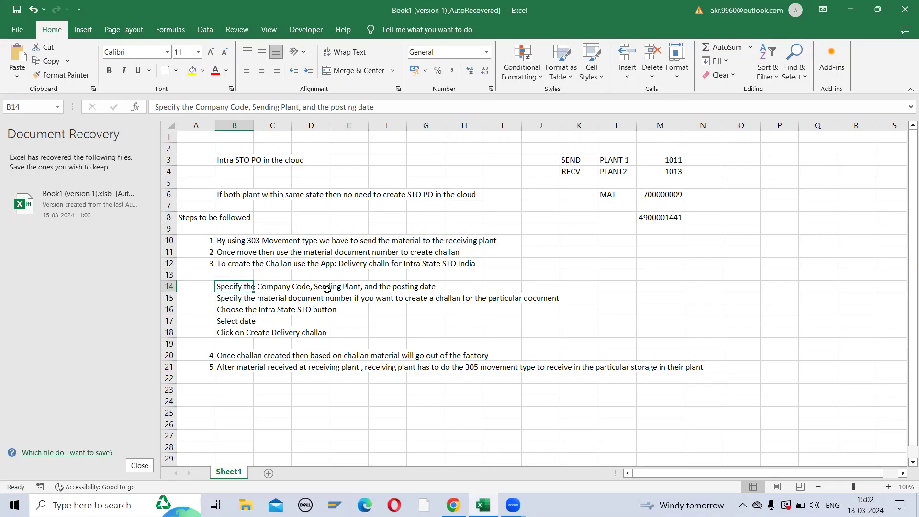
pyautogui.hotkey('alt', 'Tab')
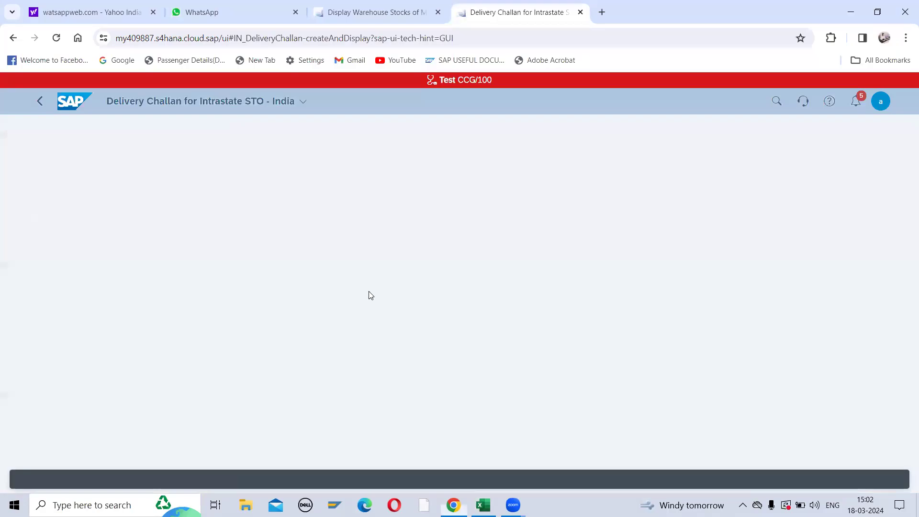
pyautogui.click(57, 40)
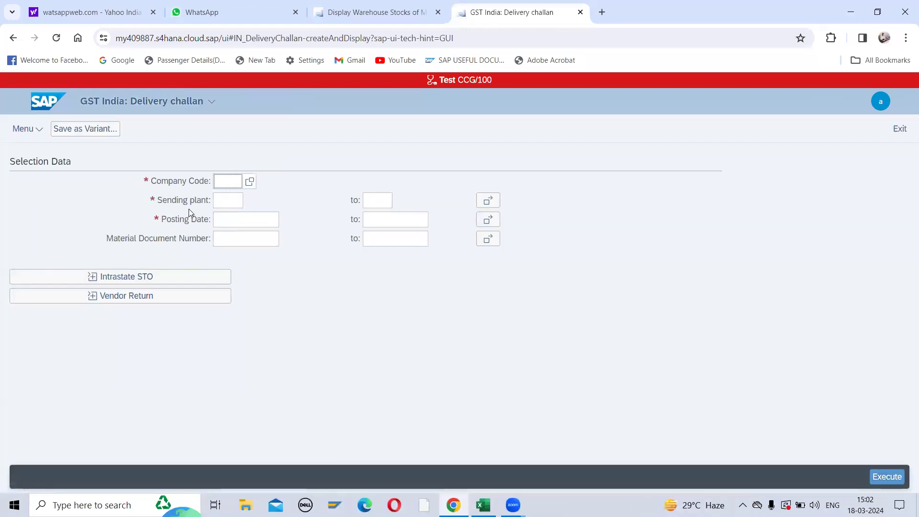
# Enter company code 1000 and sending plant 1011, and pick posting date 03/18/2024.
pyautogui.write('1000')
pyautogui.press('Tab')
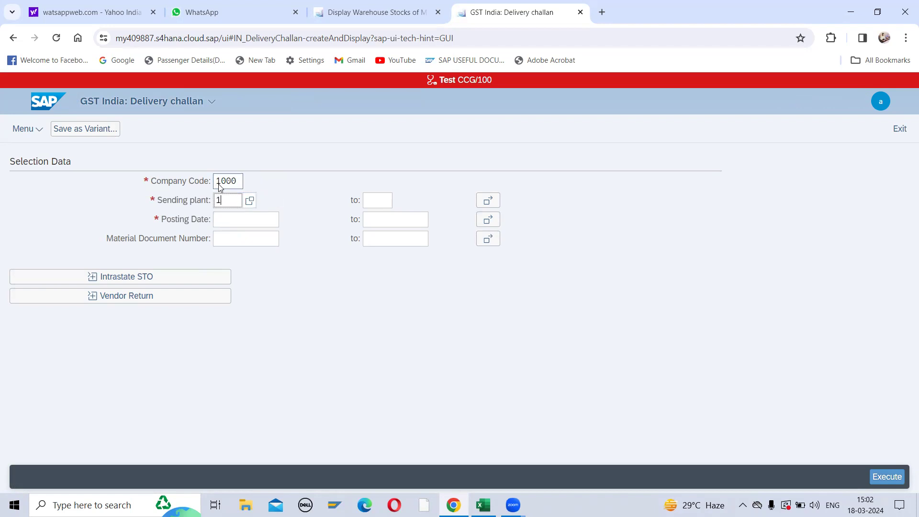
pyautogui.press('Tab')
pyautogui.press('Tab')
pyautogui.press('Tab')
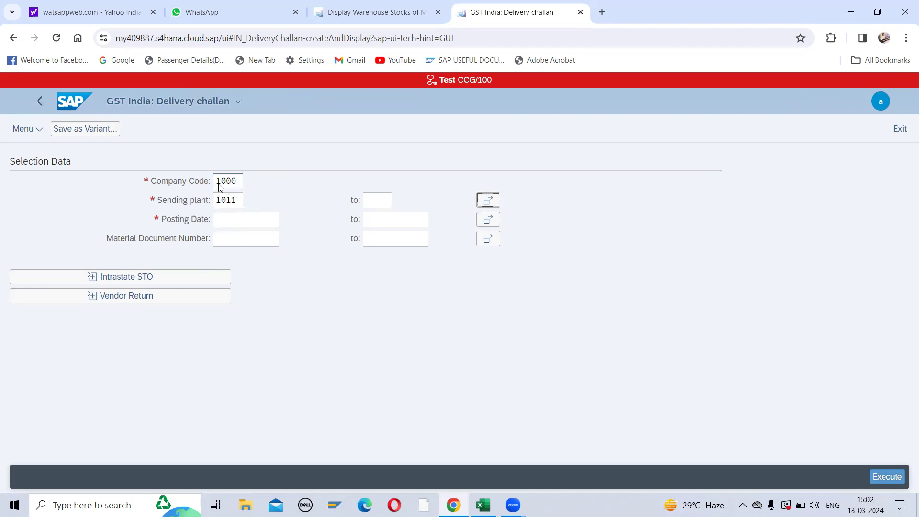
pyautogui.click(286, 221)
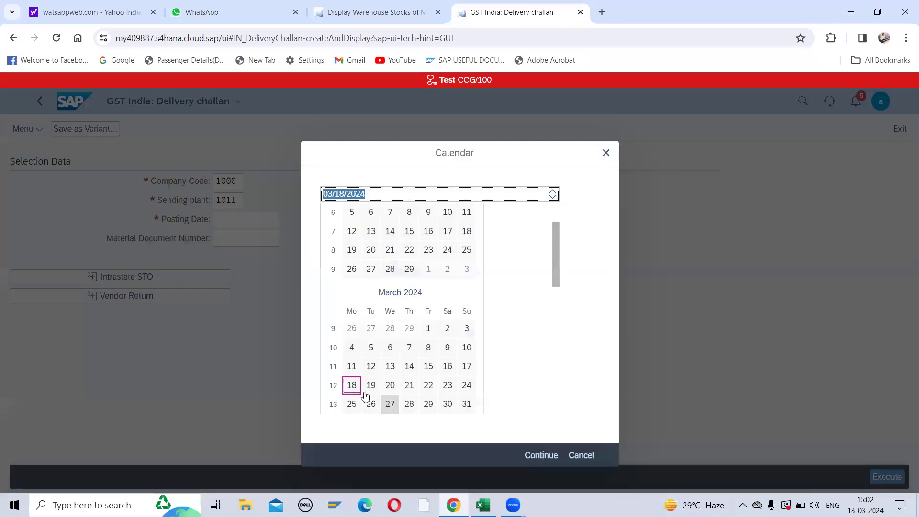
pyautogui.doubleClick(351, 383)
pyautogui.click(240, 244)
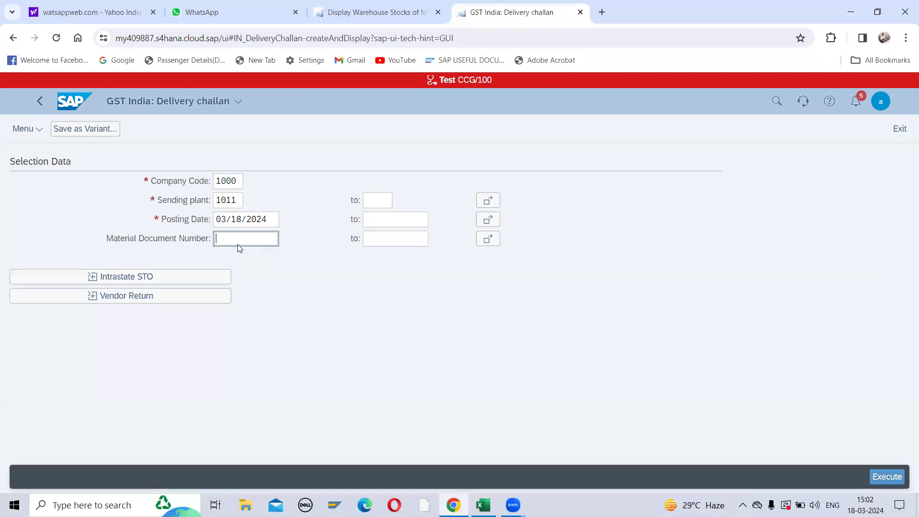
pyautogui.hotkey('alt', 'Tab')
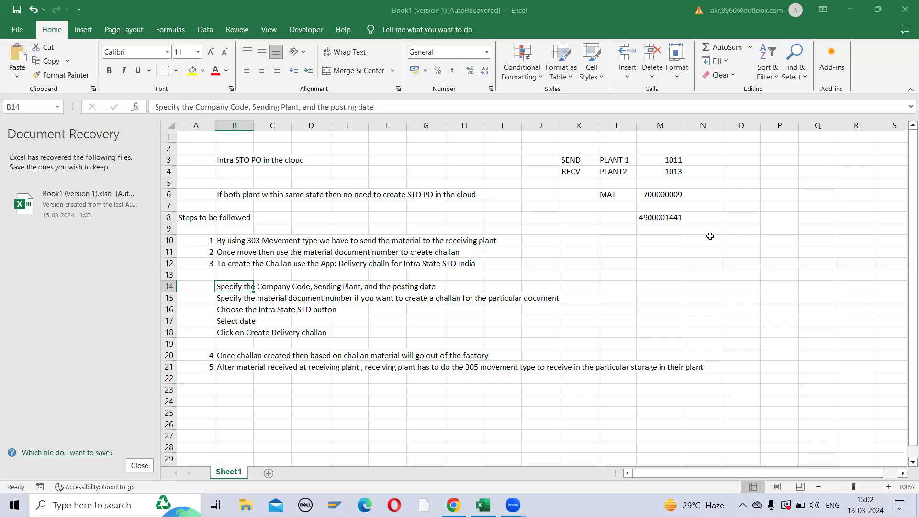
pyautogui.click(650, 215)
pyautogui.hotkey('ctrl', 'c')
pyautogui.hotkey('alt', 'Tab')
pyautogui.hotkey('ctrl', 'v')
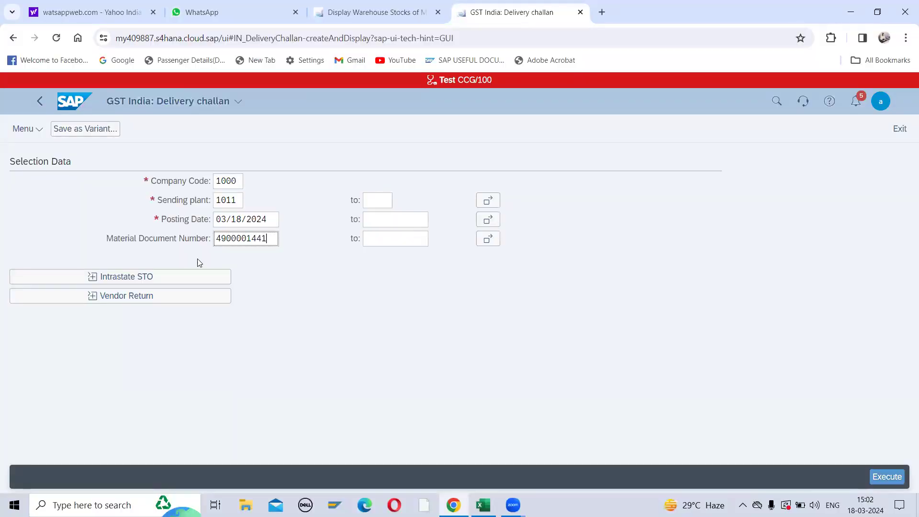
# Set receiving plant 1013 under Intrastate STO and execute the selection.
pyautogui.click(147, 278)
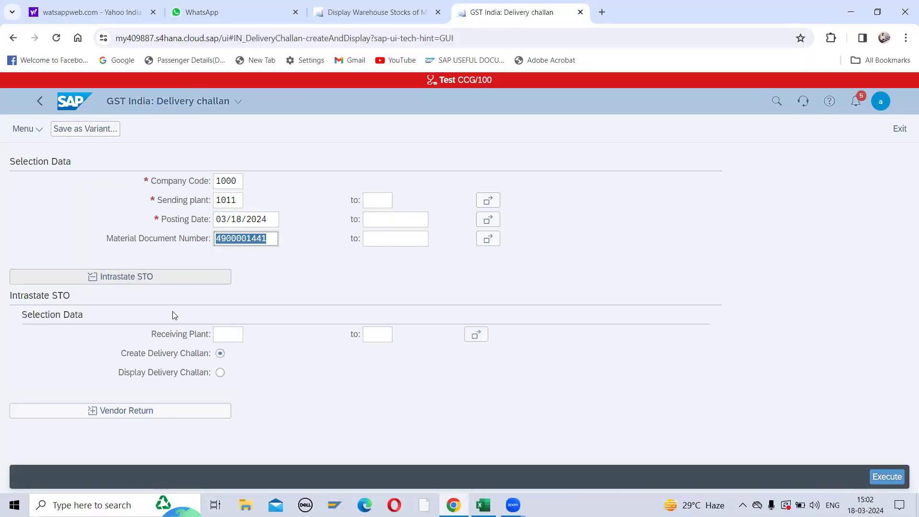
pyautogui.click(225, 335)
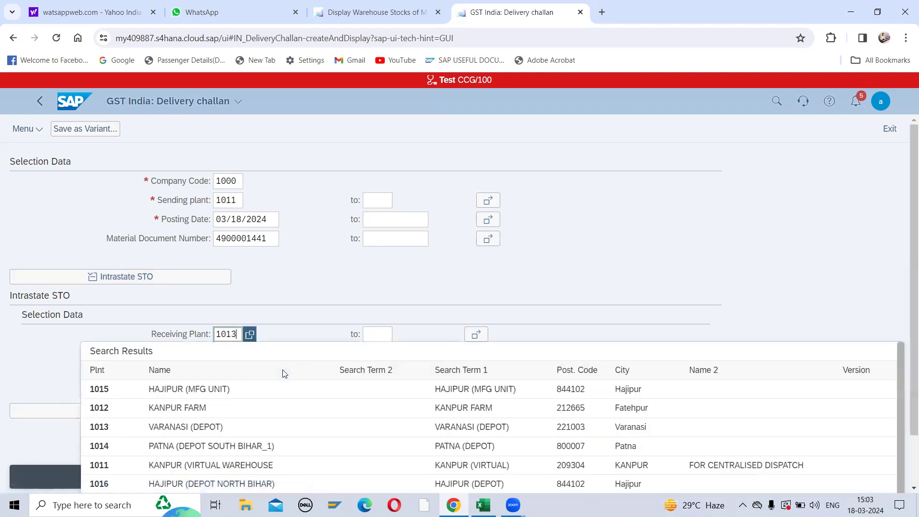
pyautogui.click(402, 286)
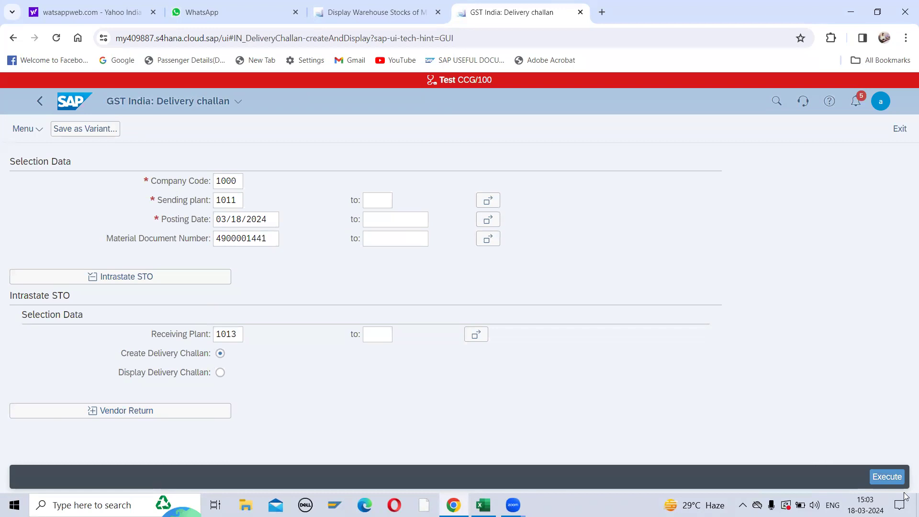
pyautogui.click(886, 477)
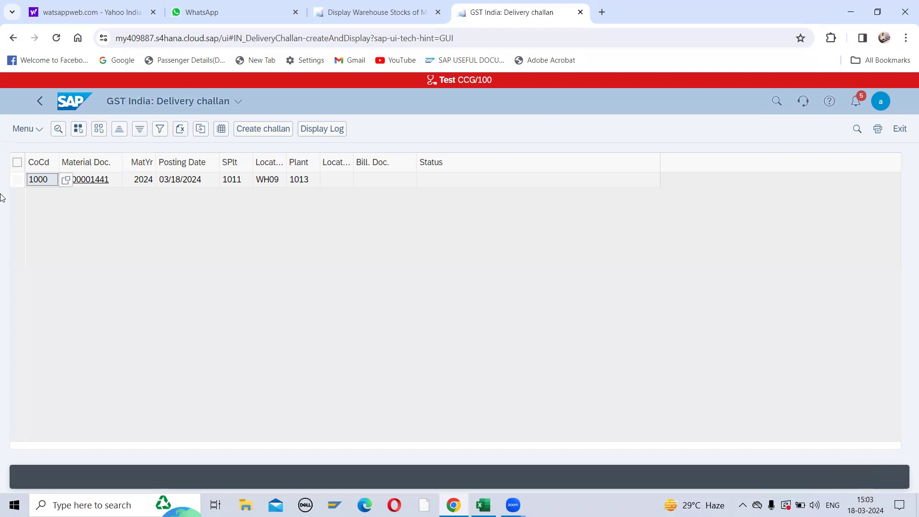
pyautogui.click(15, 184)
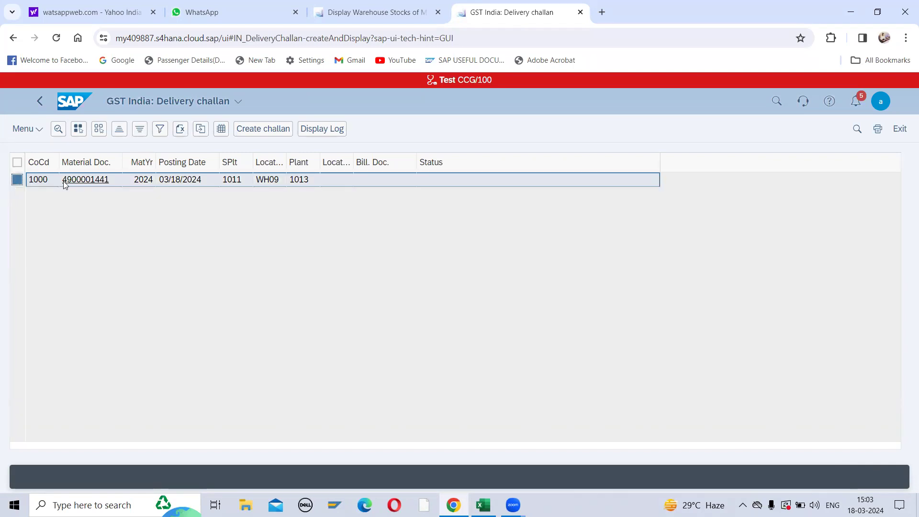
pyautogui.click(258, 136)
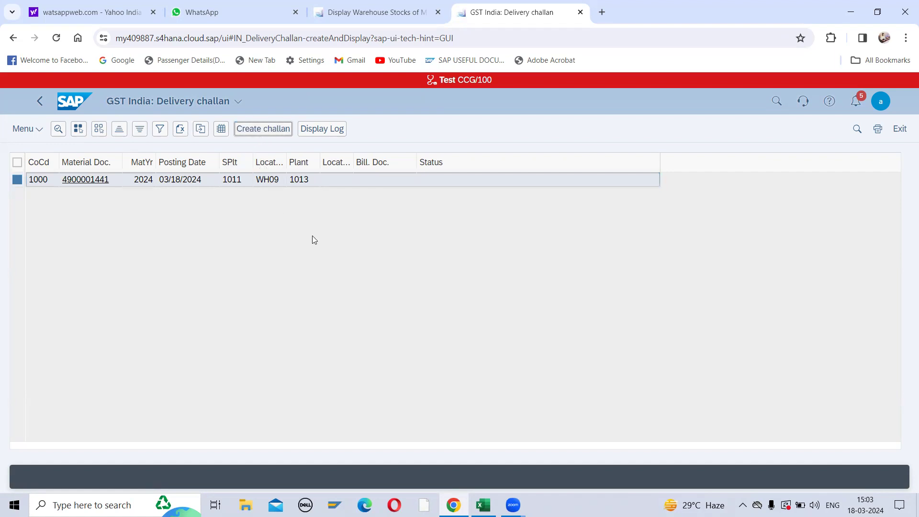
pyautogui.click(377, 186)
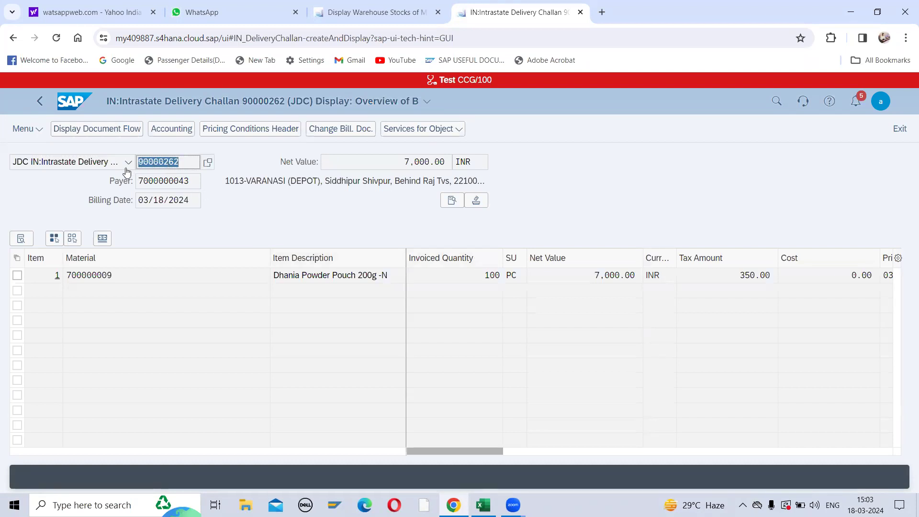
# Record challan number 90000262 in workbook cell M9 and return to the challan list.
pyautogui.hotkey('alt', 'Tab')
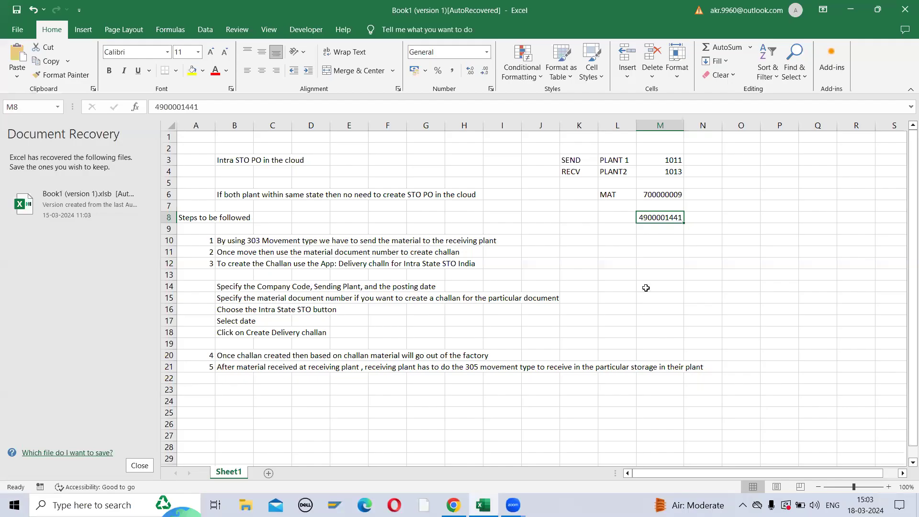
pyautogui.click(656, 229)
pyautogui.hotkey('ctrl', 'v')
pyautogui.click(654, 249)
pyautogui.hotkey('alt', 'Tab')
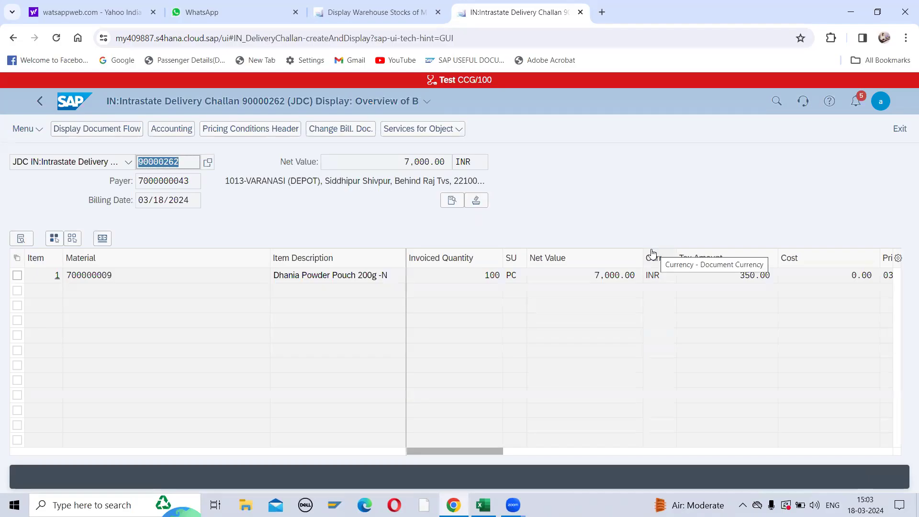
pyautogui.click(42, 103)
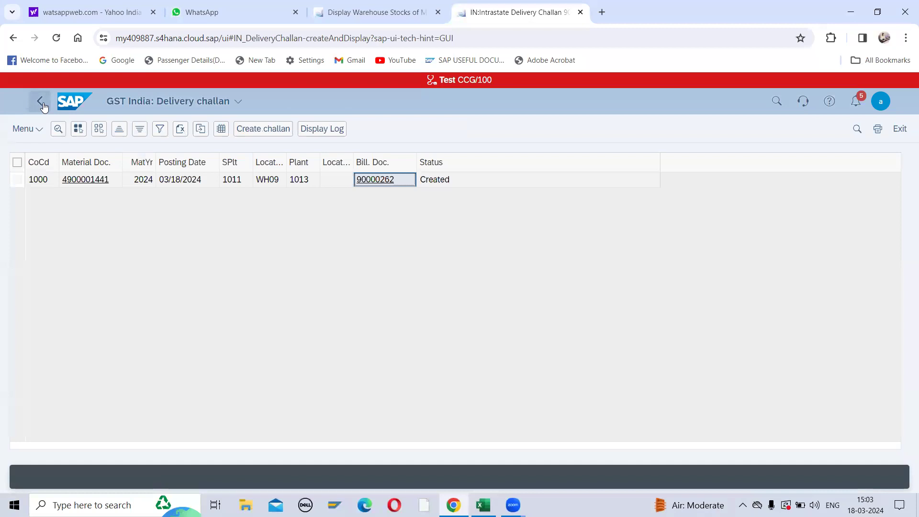
pyautogui.click(776, 103)
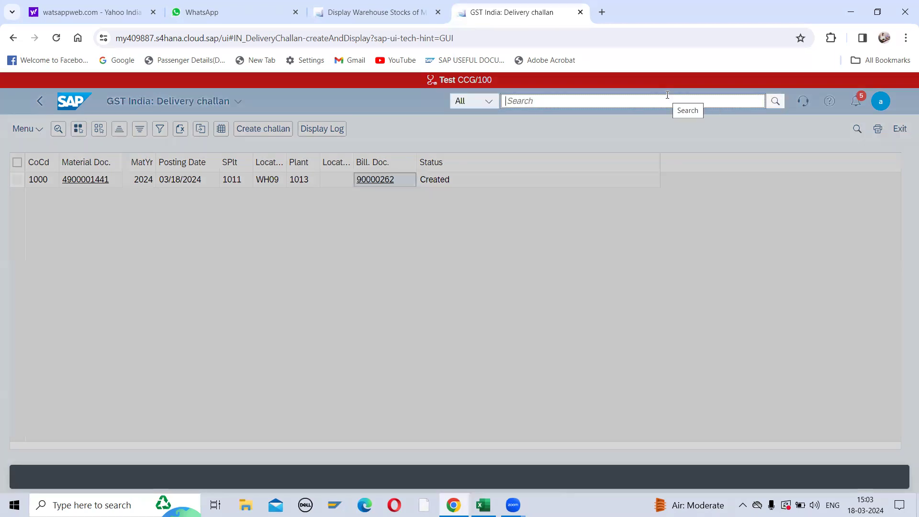
# Search 'POST GOODS MOVEM' and launch the Post Goods Movement app.
pyautogui.write('POST GOODS MOVEM')
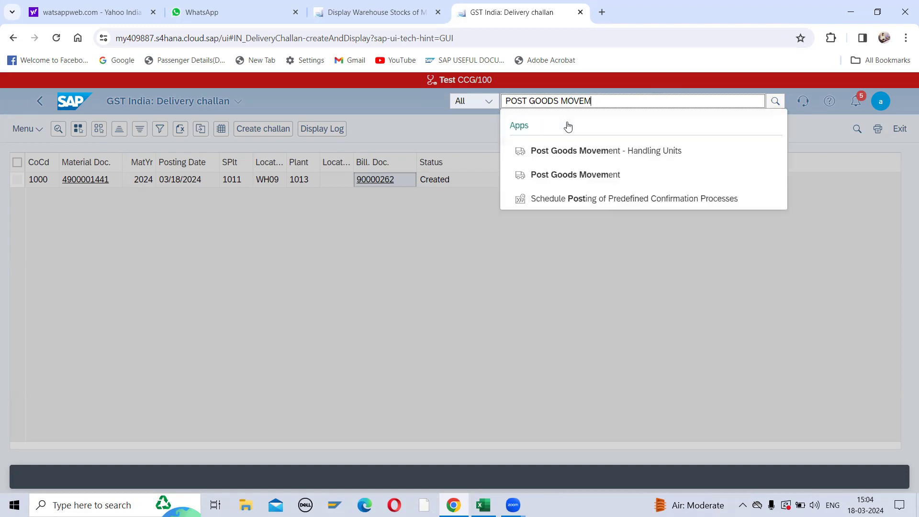
pyautogui.click(577, 175)
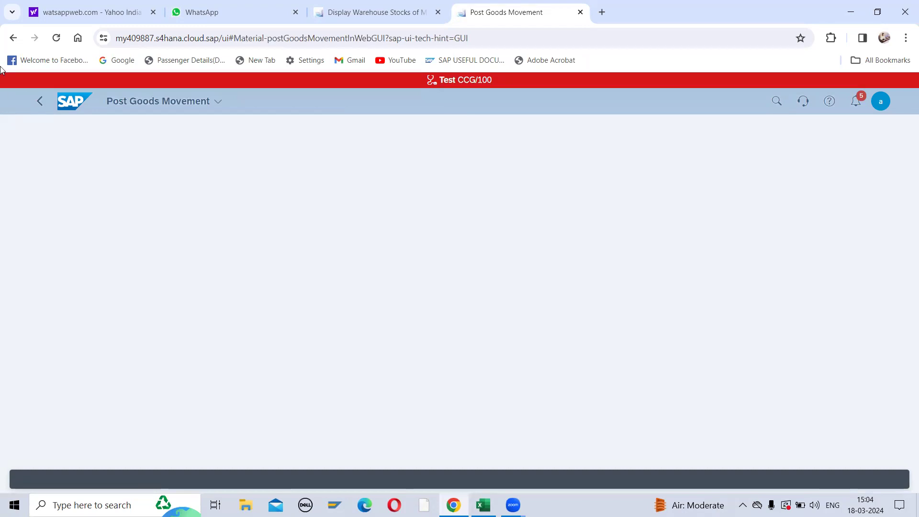
pyautogui.click(56, 41)
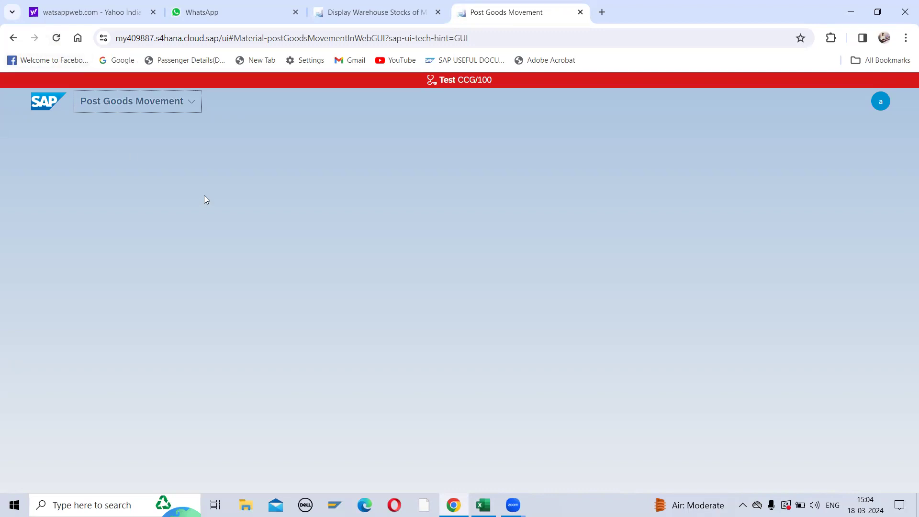
pyautogui.click(357, 13)
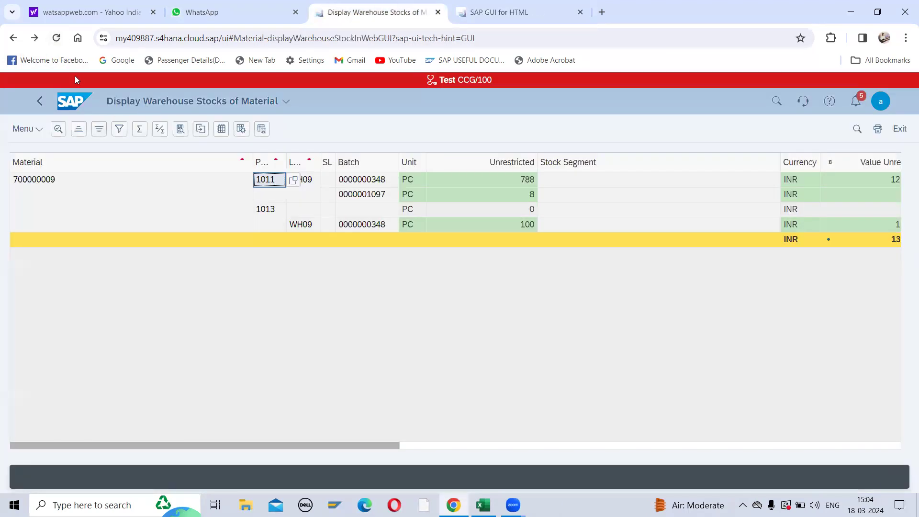
# Rerun material 700000009's warehouse stock report, now showing 688 PC at plant 1011.
pyautogui.click(39, 103)
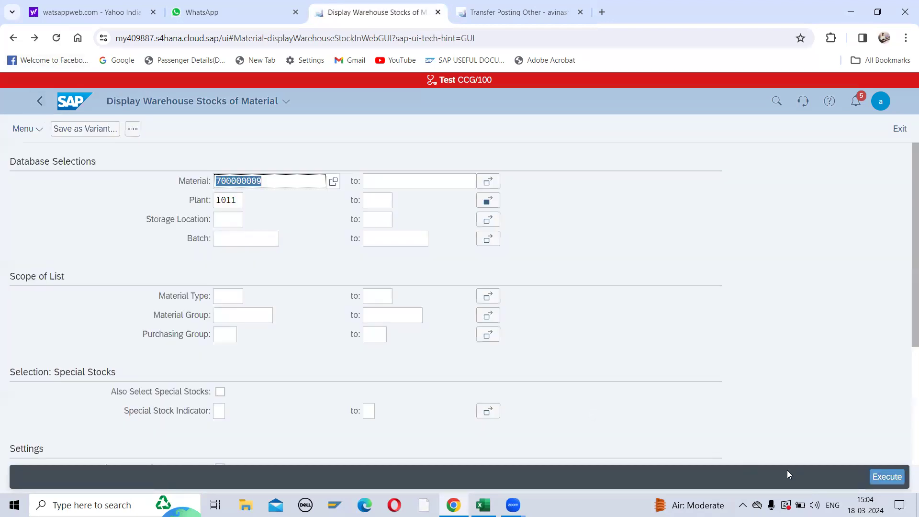
pyautogui.click(895, 479)
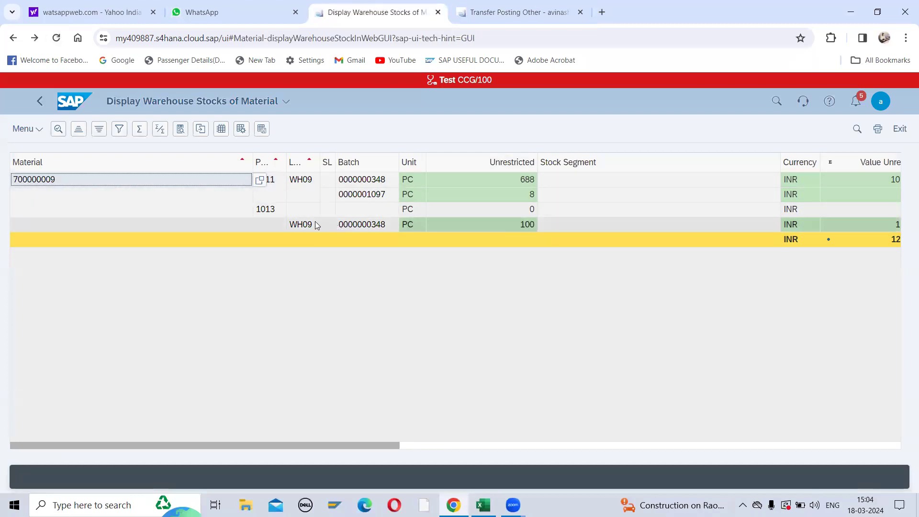
pyautogui.click(498, 15)
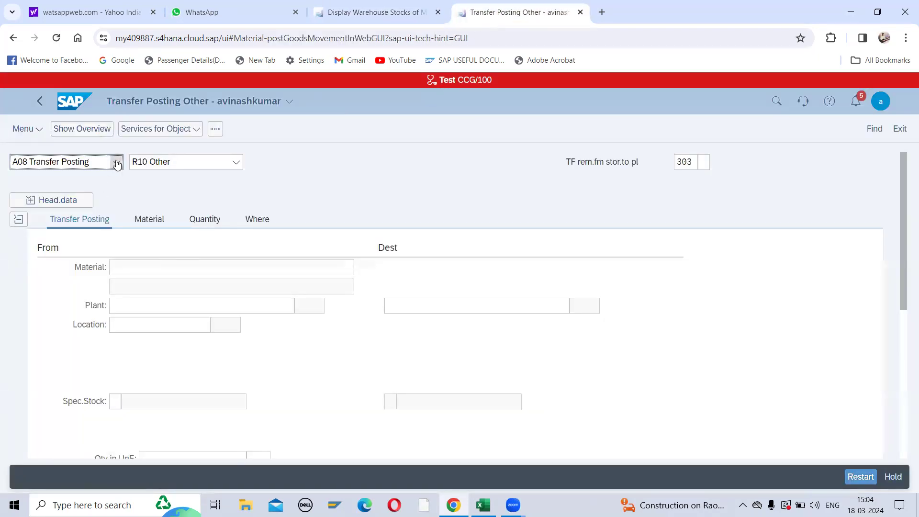
pyautogui.click(116, 162)
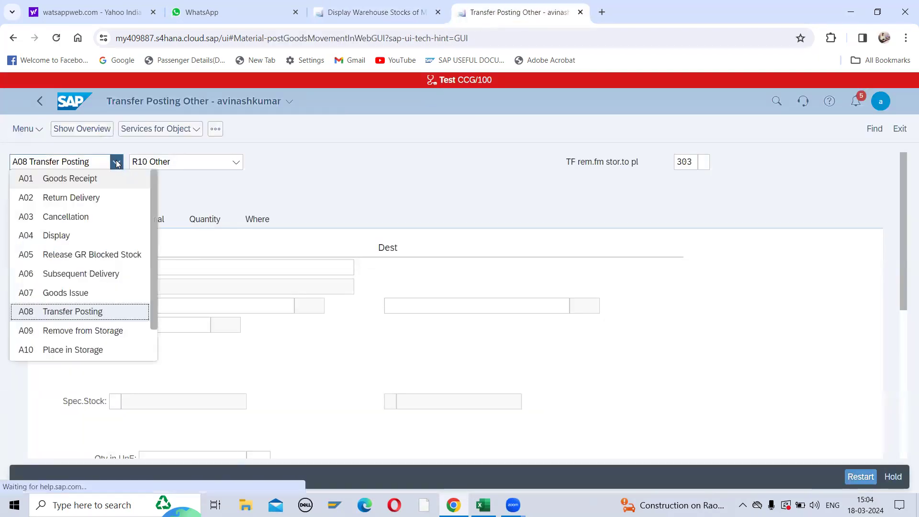
pyautogui.click(88, 351)
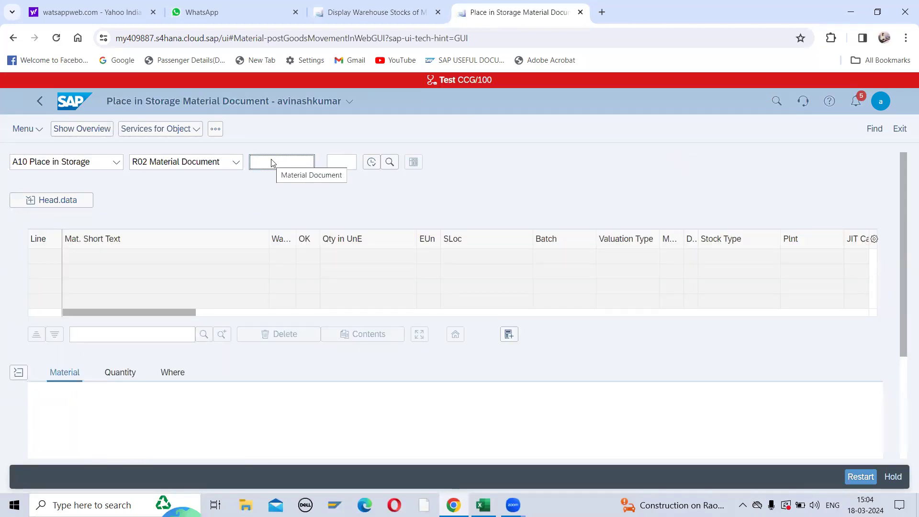
pyautogui.hotkey('alt', 'Tab')
pyautogui.click(651, 217)
pyautogui.hotkey('ctrl', 'c')
pyautogui.hotkey('alt', 'Tab')
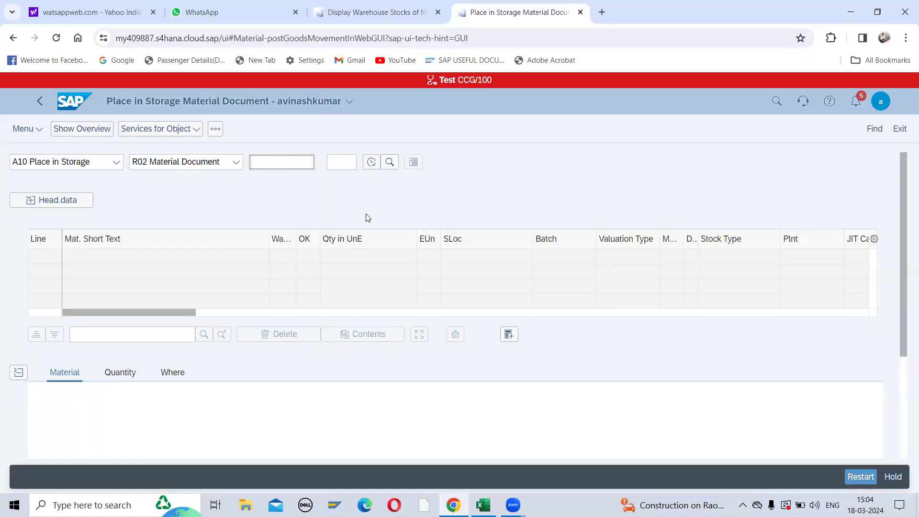
pyautogui.click(282, 163)
pyautogui.hotkey('ctrl', 'v')
pyautogui.press('Return')
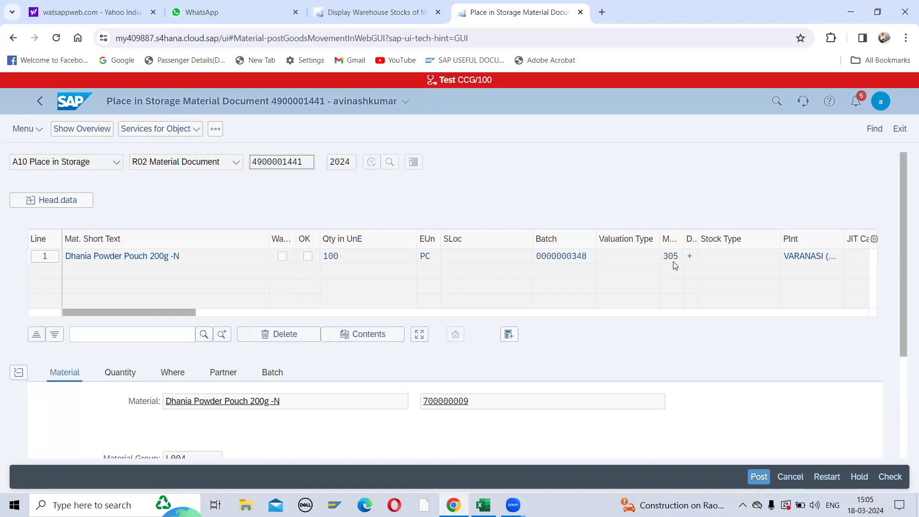
# Set storage location WH09 as the item's destination on the Where tab.
pyautogui.scroll(-1, 192, 383)
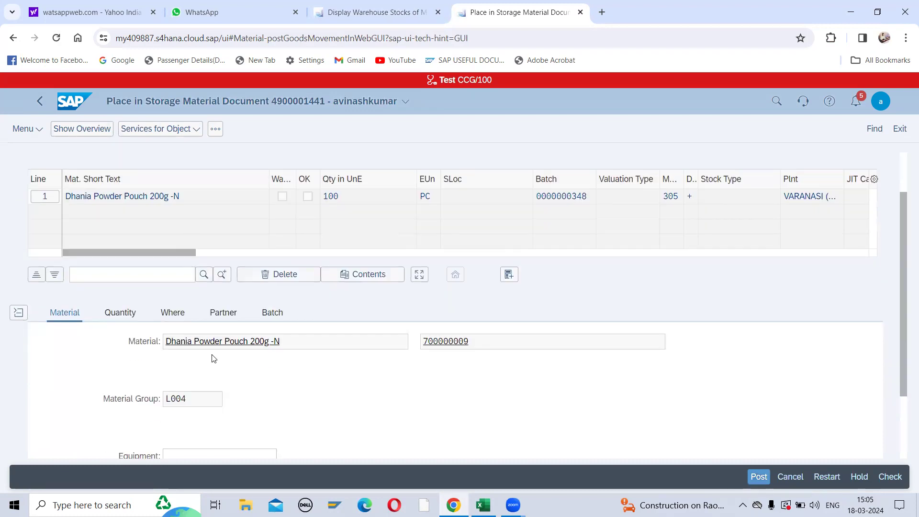
pyautogui.scroll(-2, 294, 308)
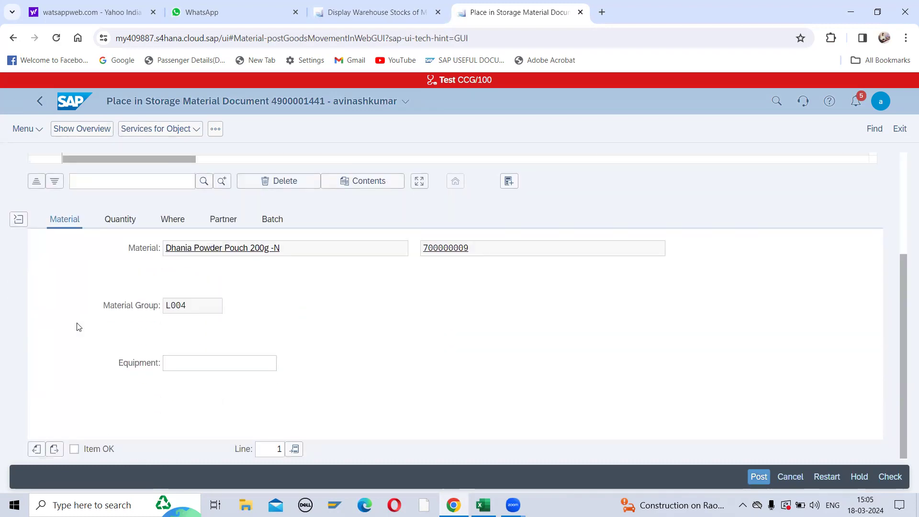
pyautogui.click(122, 221)
pyautogui.click(175, 222)
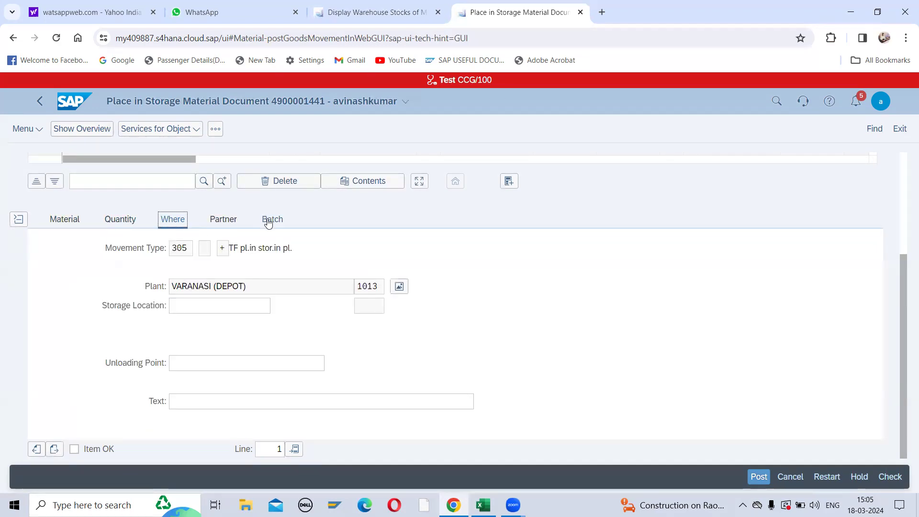
pyautogui.click(271, 219)
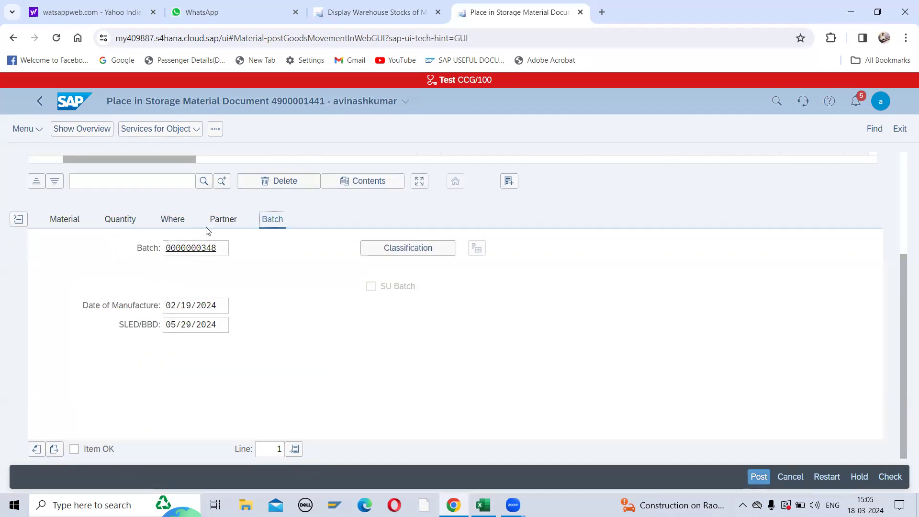
pyautogui.click(173, 220)
pyautogui.click(192, 309)
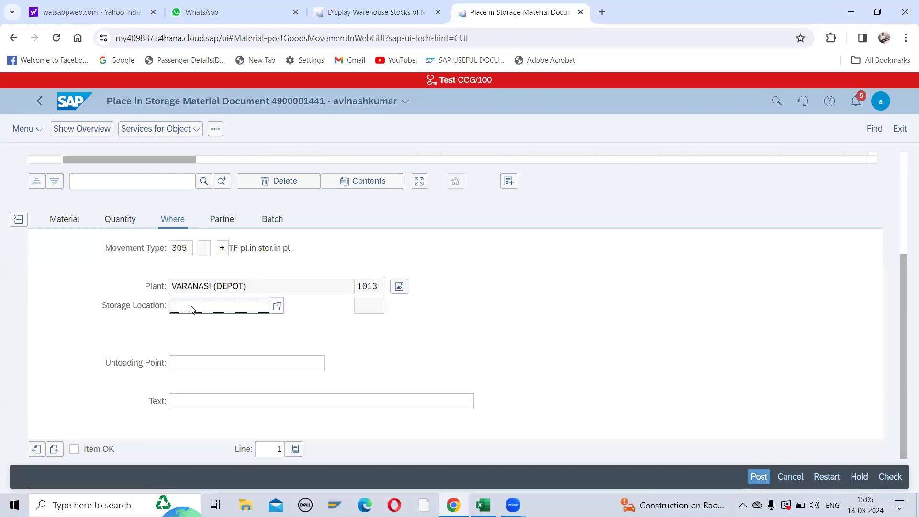
pyautogui.write('WH09')
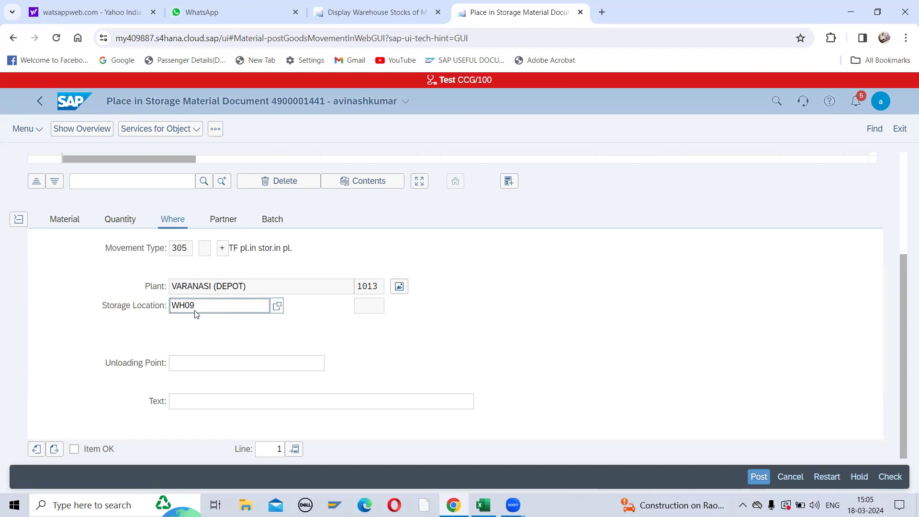
pyautogui.press('Return')
pyautogui.click(74, 449)
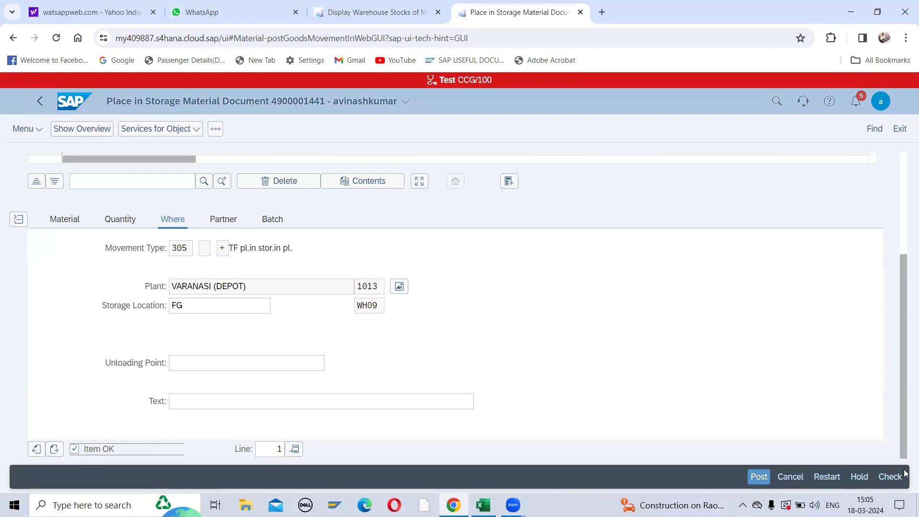
pyautogui.click(891, 478)
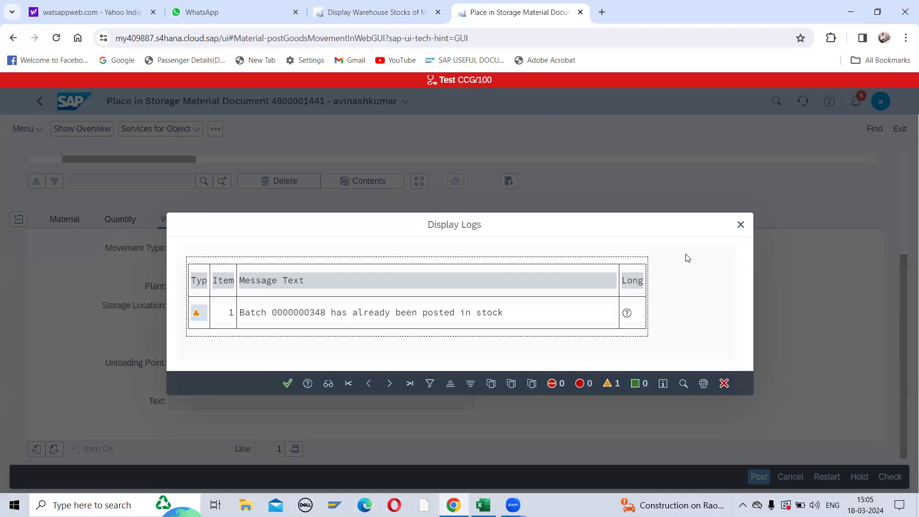
pyautogui.click(741, 225)
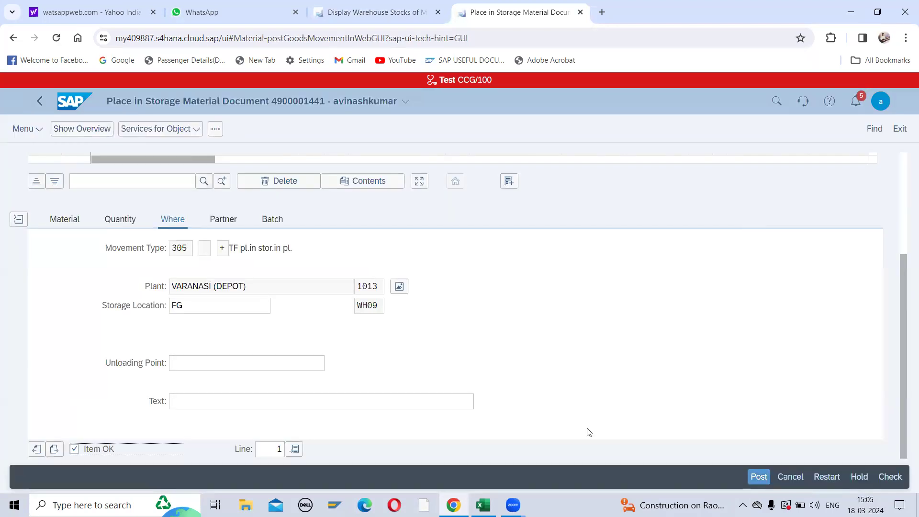
pyautogui.click(759, 476)
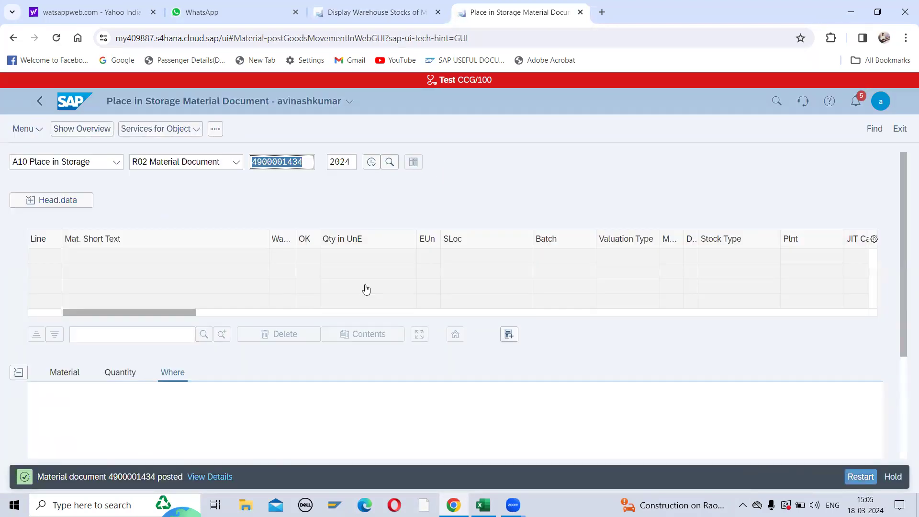
pyautogui.click(362, 15)
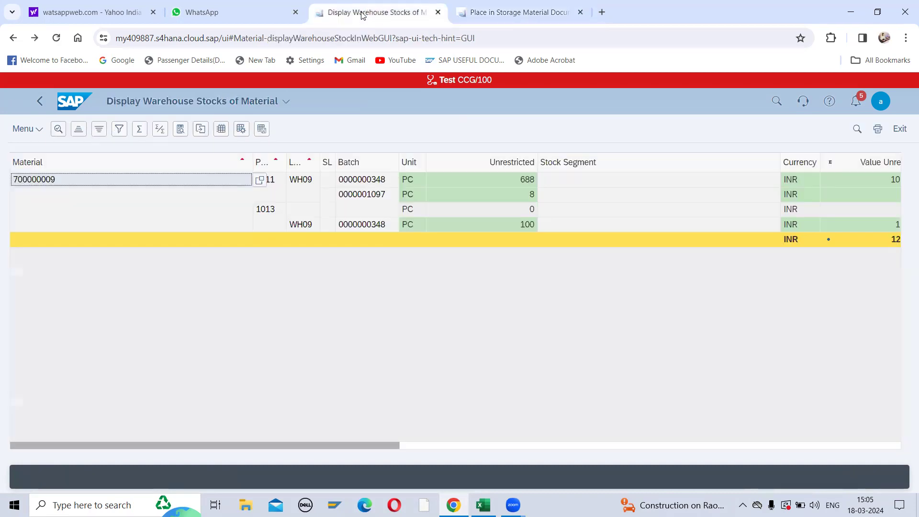
# Rerun the stock report to confirm 200 PC at plant 1013 WH09, then bring up Excel.
pyautogui.click(40, 101)
pyautogui.click(899, 477)
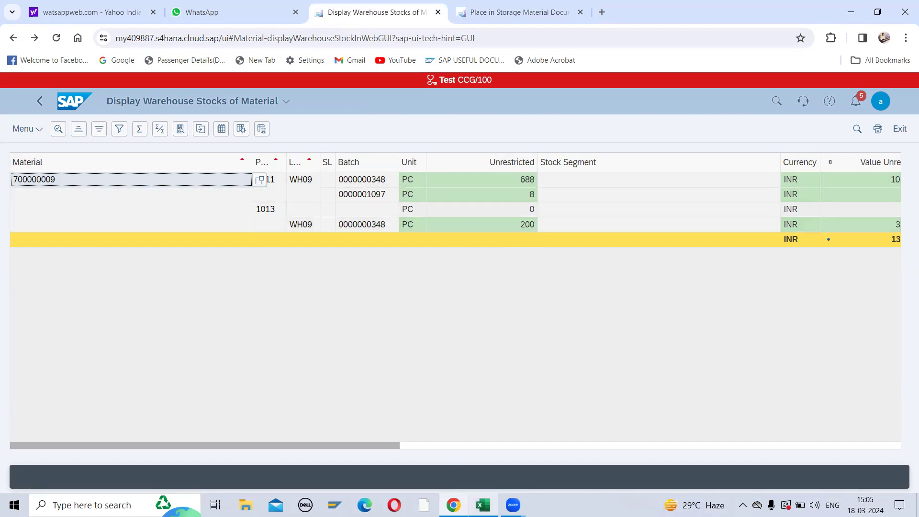
pyautogui.moveTo(484, 504)
pyautogui.click(481, 485)
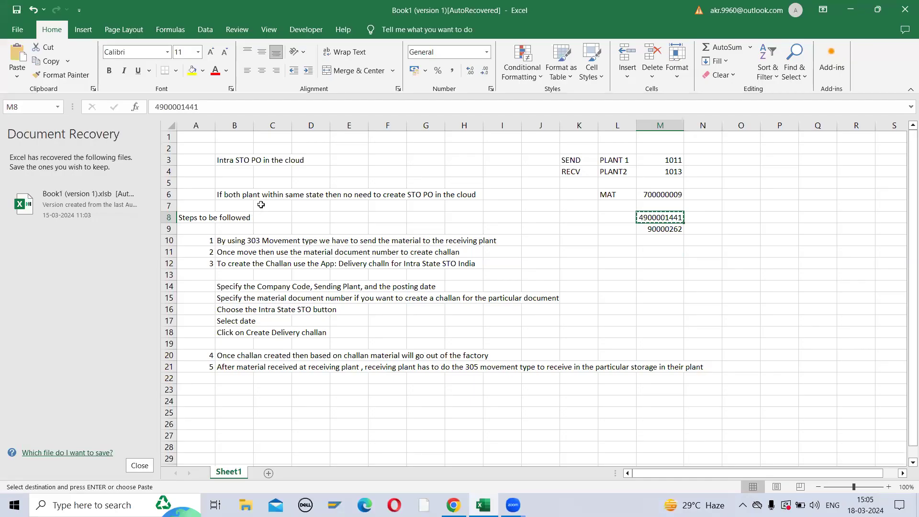